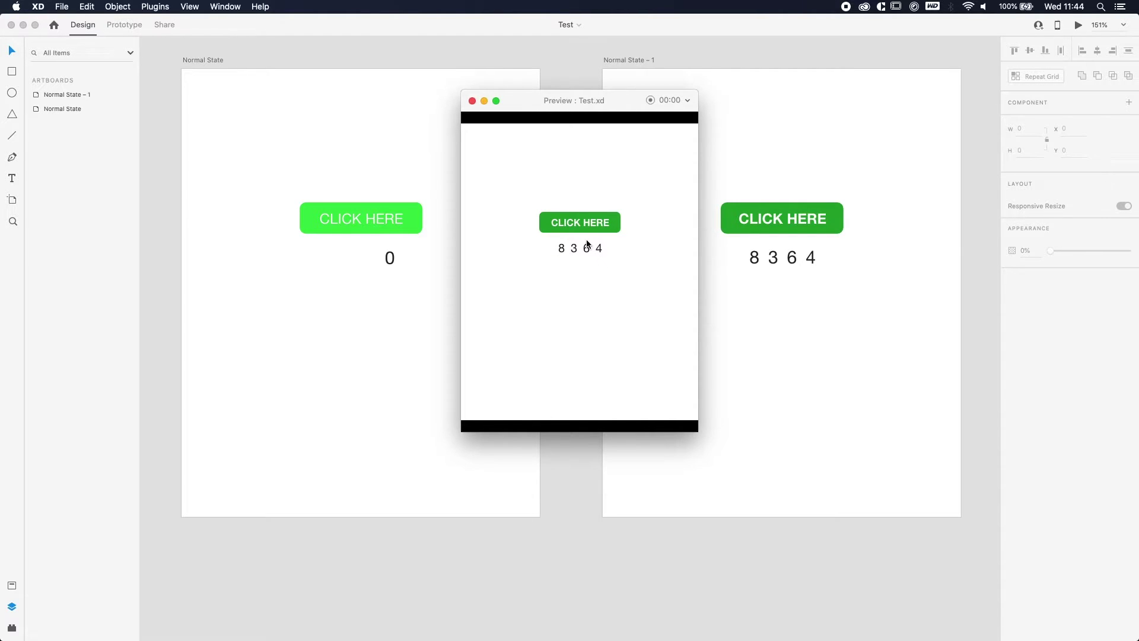
Close the prototype preview of the finished 0-to-8364 counter.
click(471, 100)
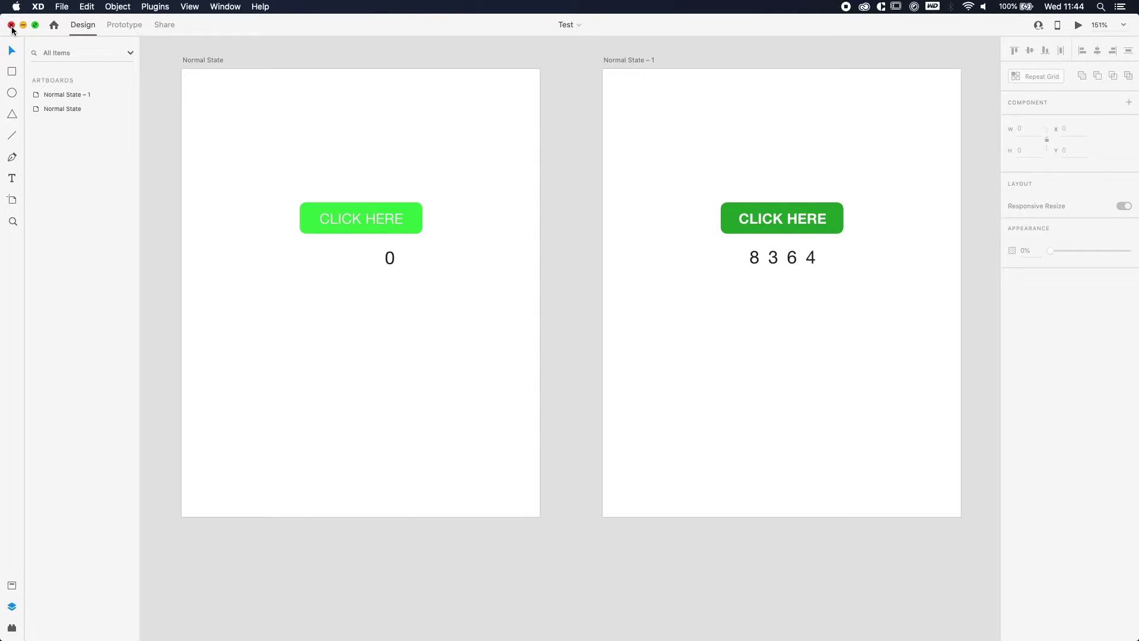
Close the Test document and delete the existing artboard in Number Counter.
click(11, 25)
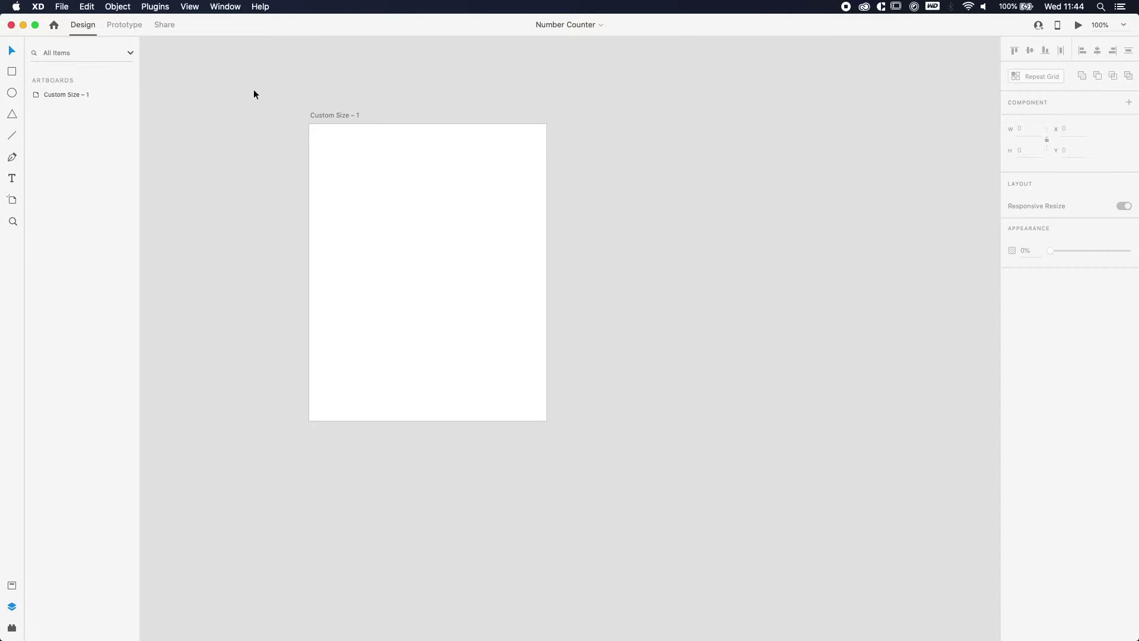
click(336, 117)
key(Delete)
Create a new 400×500 artboard, 'Custom Size – 1', and zoom in on it.
key(a)
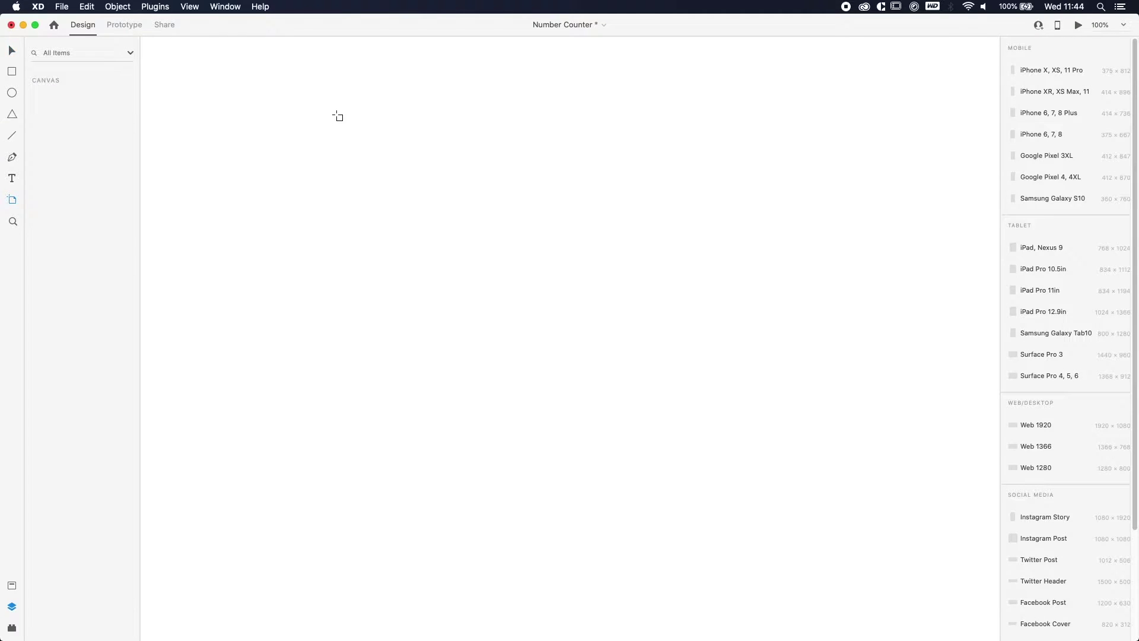
click(337, 116)
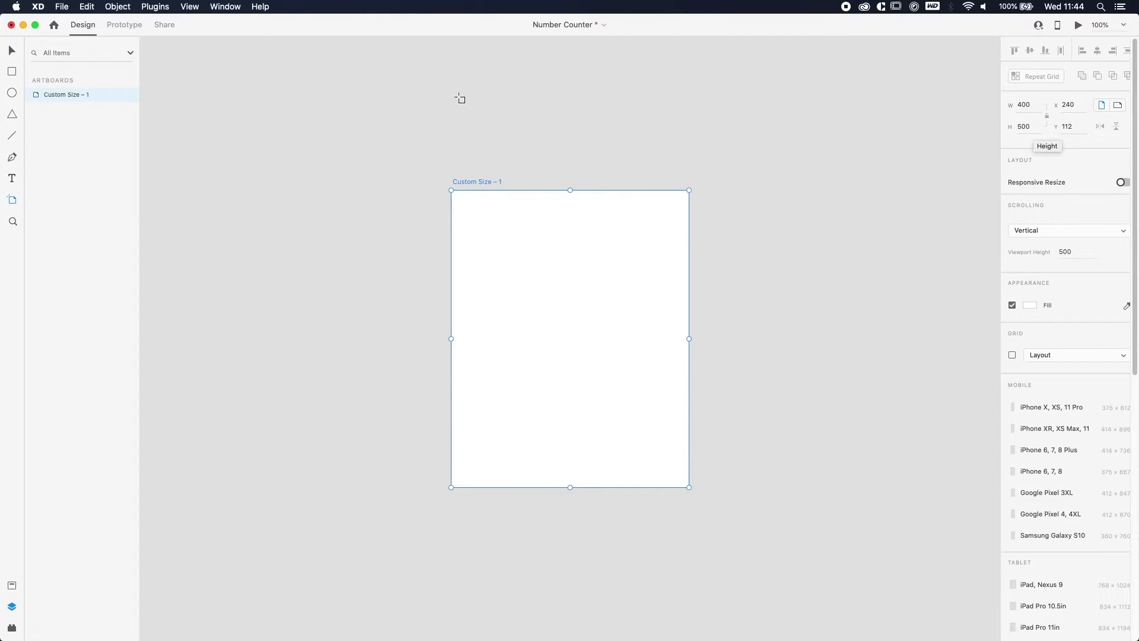
click(11, 50)
click(264, 119)
drag(817, 259, 815, 218)
scroll(765, 190, down, 3)
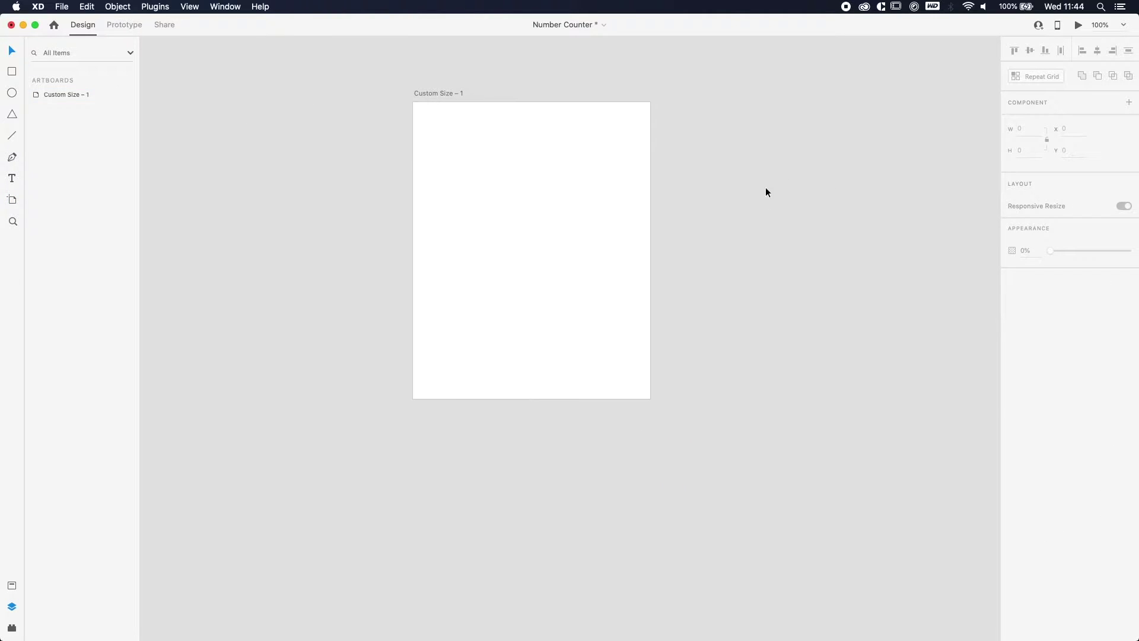
scroll(590, 204, up, 3)
scroll(589, 202, up, 3)
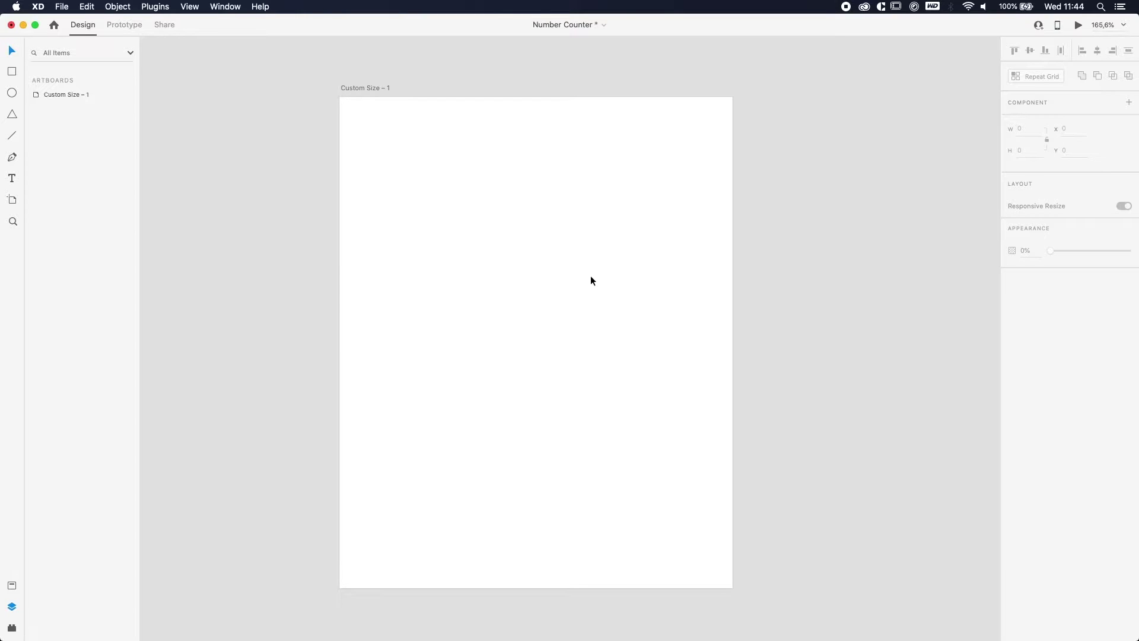
Draw a 176×44 rectangle on the artboard with 12-radius corners.
key(r)
mouse_move(452, 195)
mouse_down()
mouse_move(579, 254)
mouse_move(624, 240)
mouse_up()
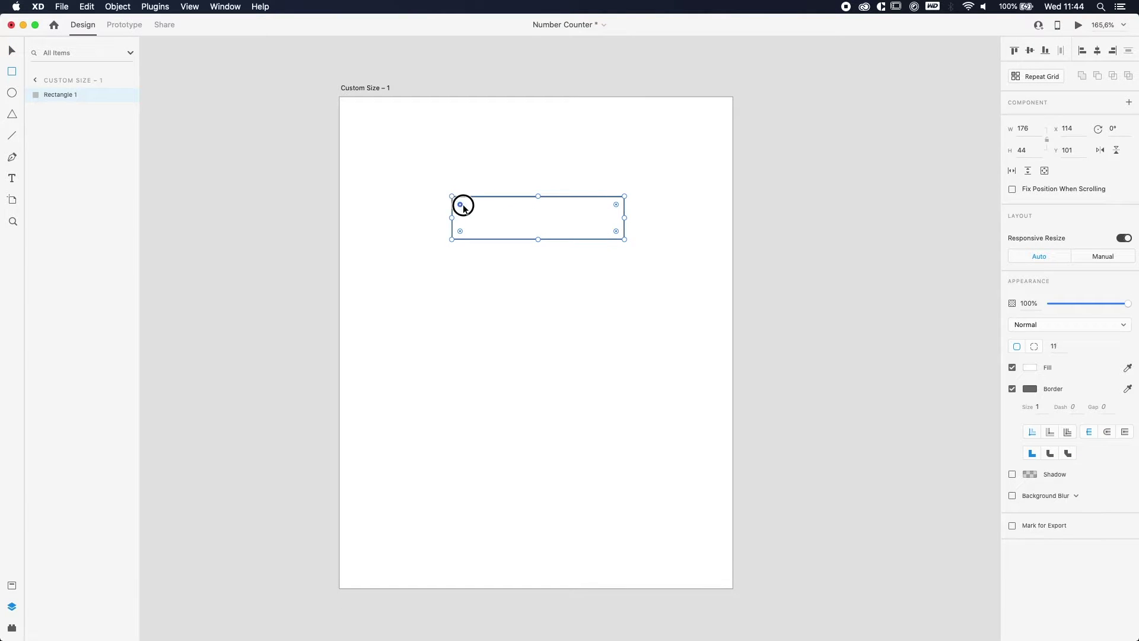
drag(461, 205, 482, 221)
Give the rectangle a #66F45B green fill and remove its border.
click(1030, 367)
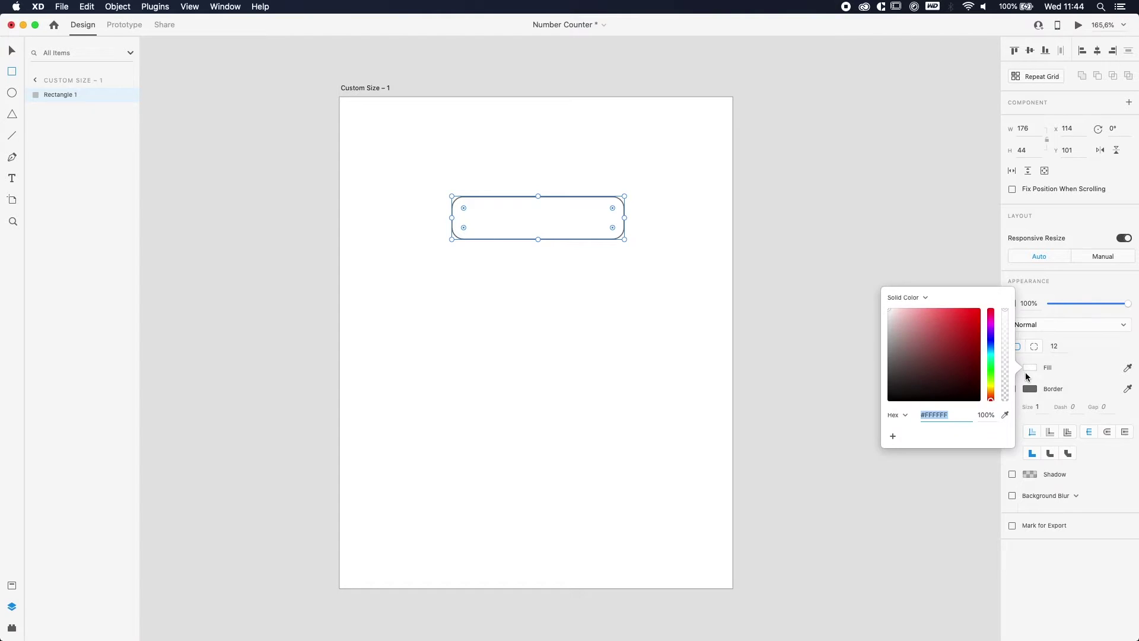
click(990, 372)
mouse_move(927, 350)
mouse_down()
mouse_move(941, 325)
mouse_move(922, 325)
mouse_move(938, 330)
mouse_move(955, 318)
mouse_move(931, 330)
mouse_move(945, 312)
mouse_up()
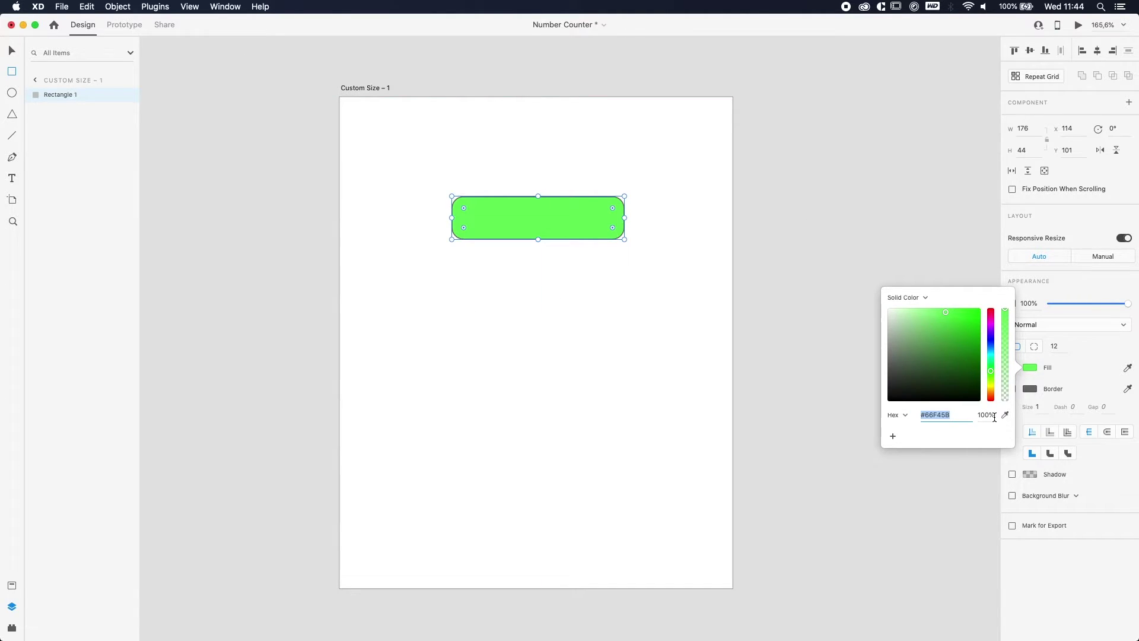
click(1052, 390)
click(1011, 389)
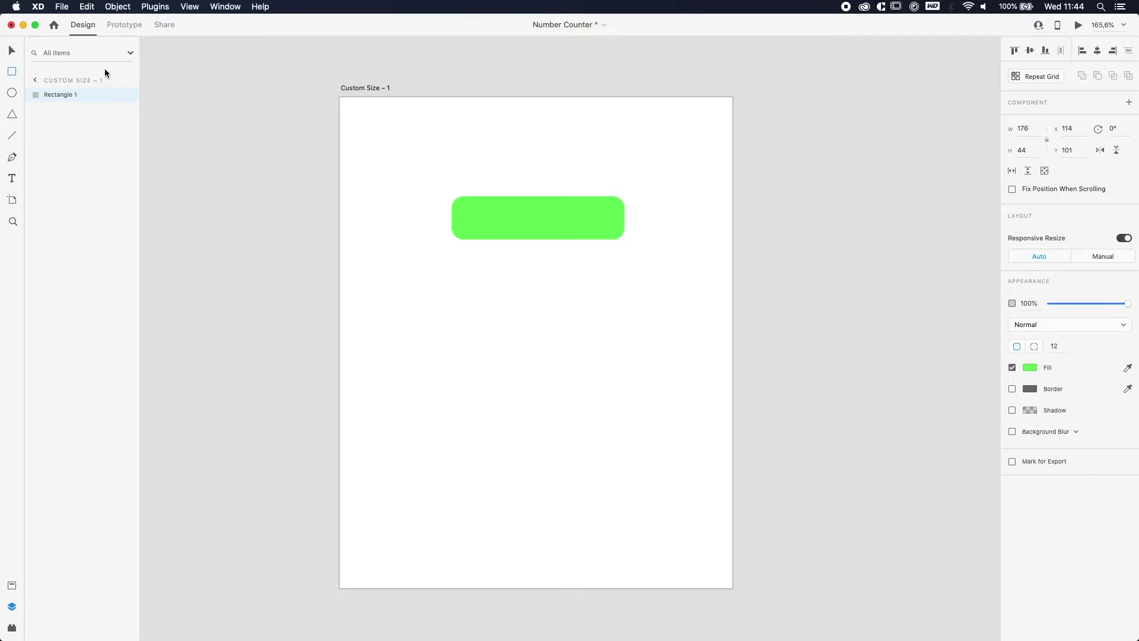
click(12, 51)
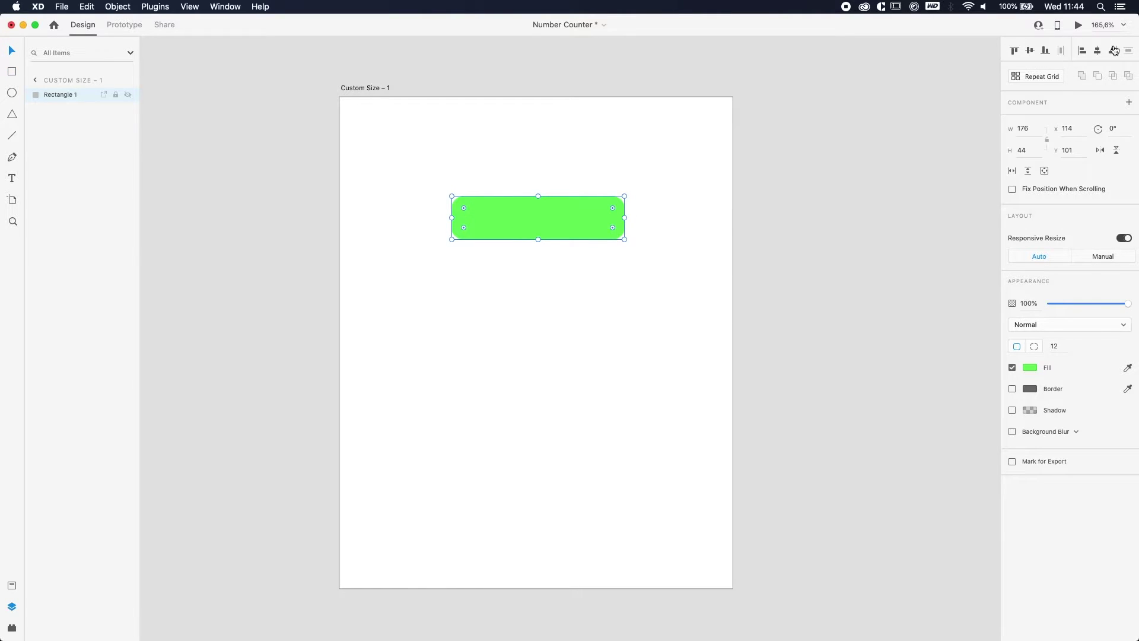
Centre the green rectangle horizontally on the artboard and move it further down.
click(1097, 50)
click(662, 236)
drag(585, 211, 587, 243)
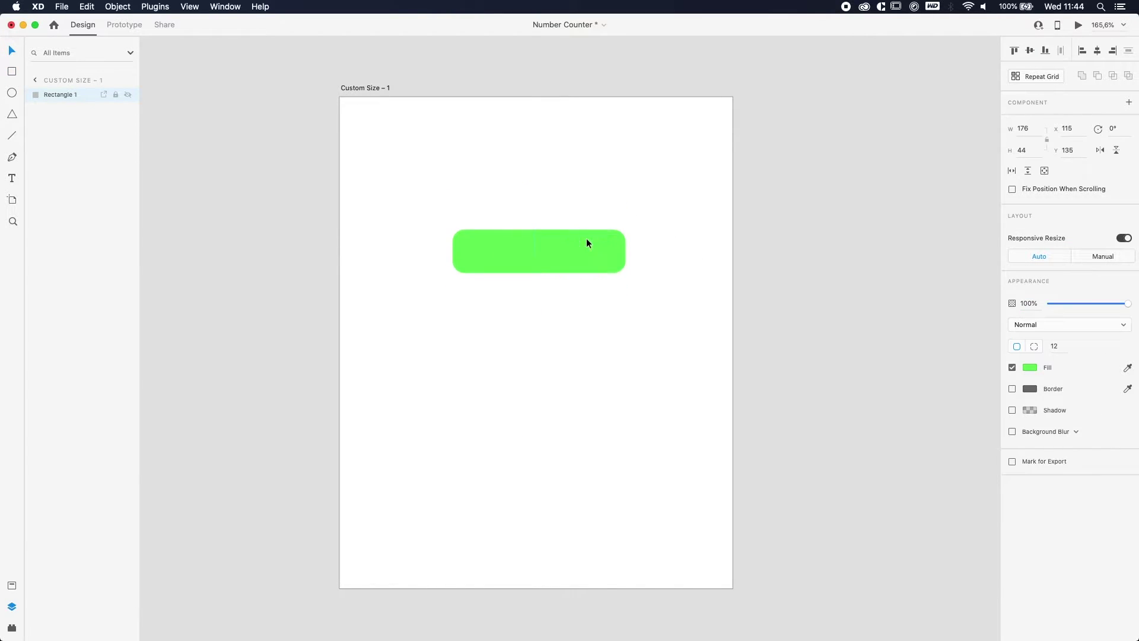
click(621, 226)
Add centre-aligned 'Click Here' text inside the green rectangle.
key(t)
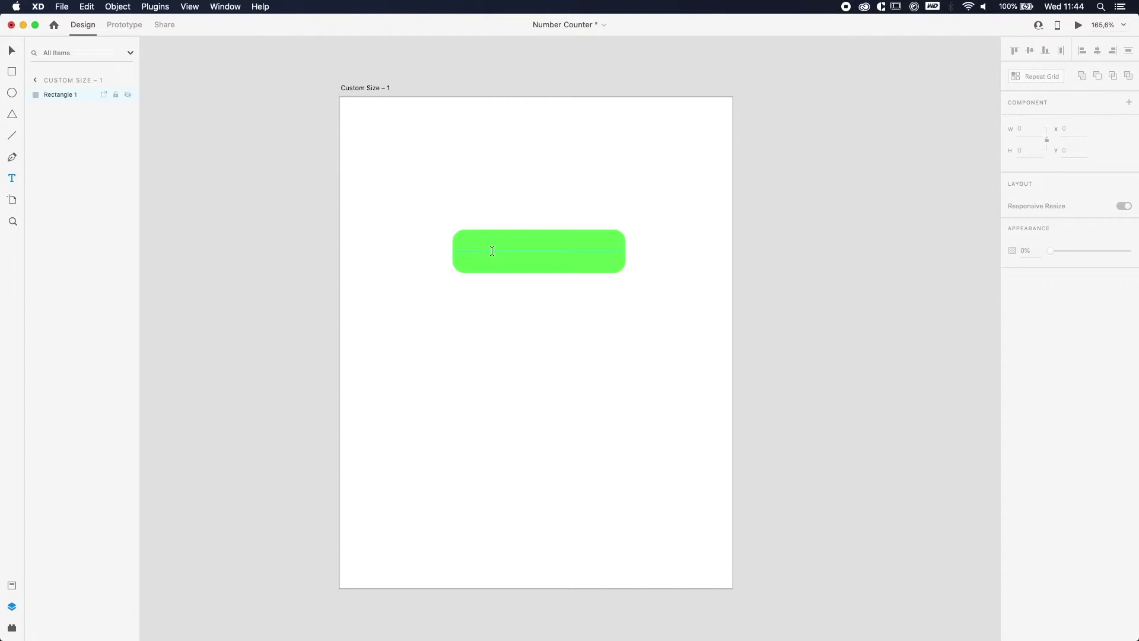
click(492, 249)
text(Click)
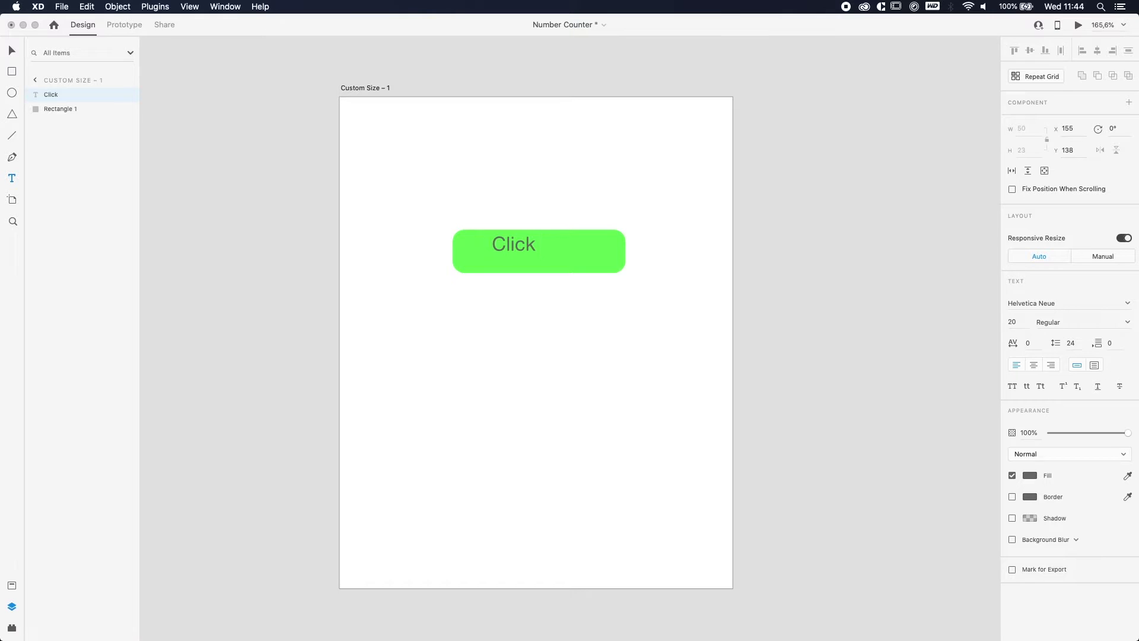
text( Here)
key(Escape)
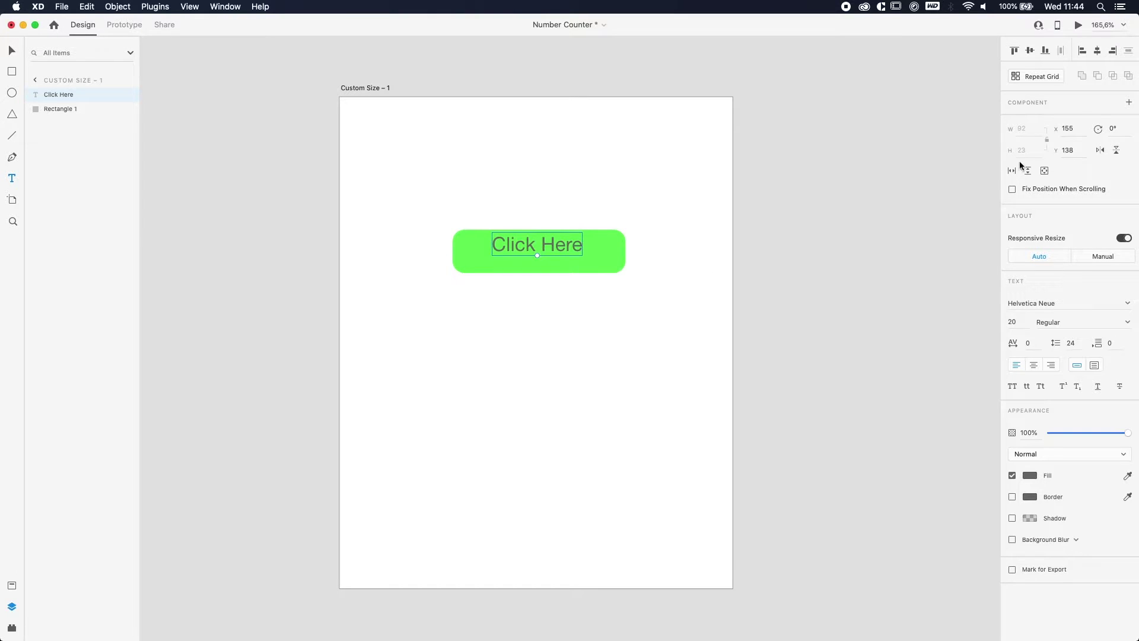
click(1034, 365)
key(Escape)
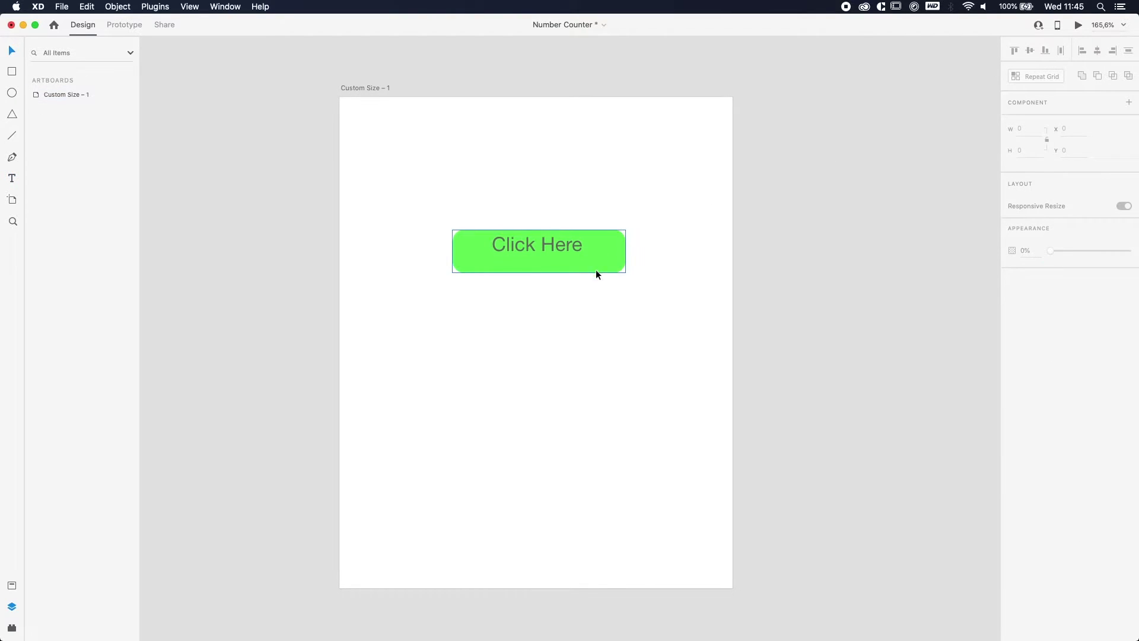
Align the 'Click Here' label middle and centre with the green rectangle.
click(561, 249)
shift+click(599, 257)
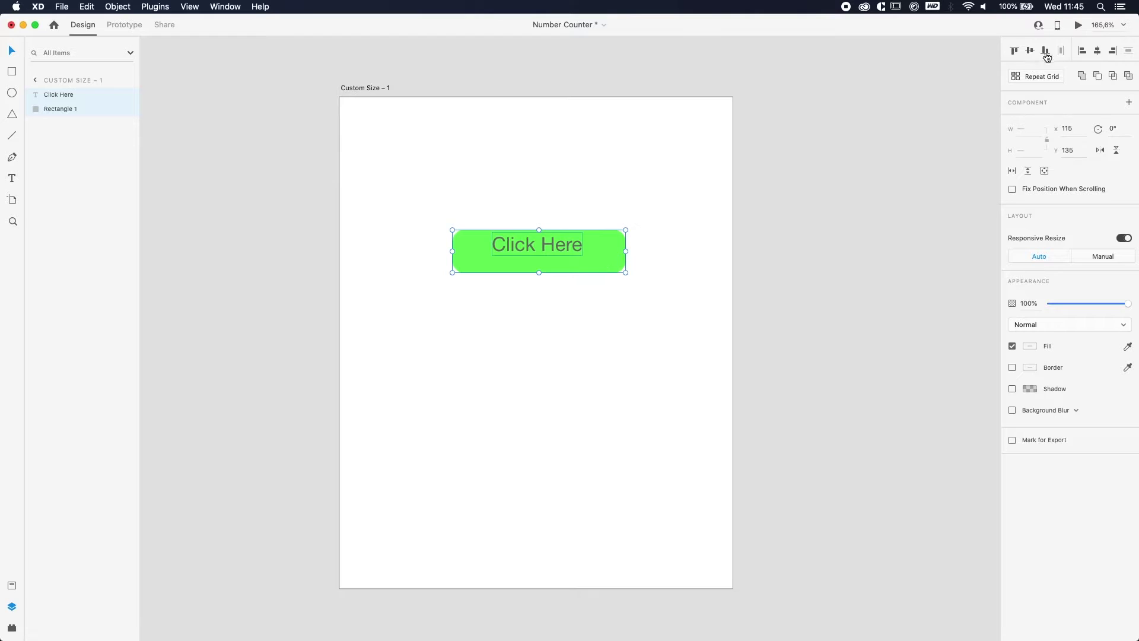
click(1030, 50)
click(1098, 52)
click(742, 220)
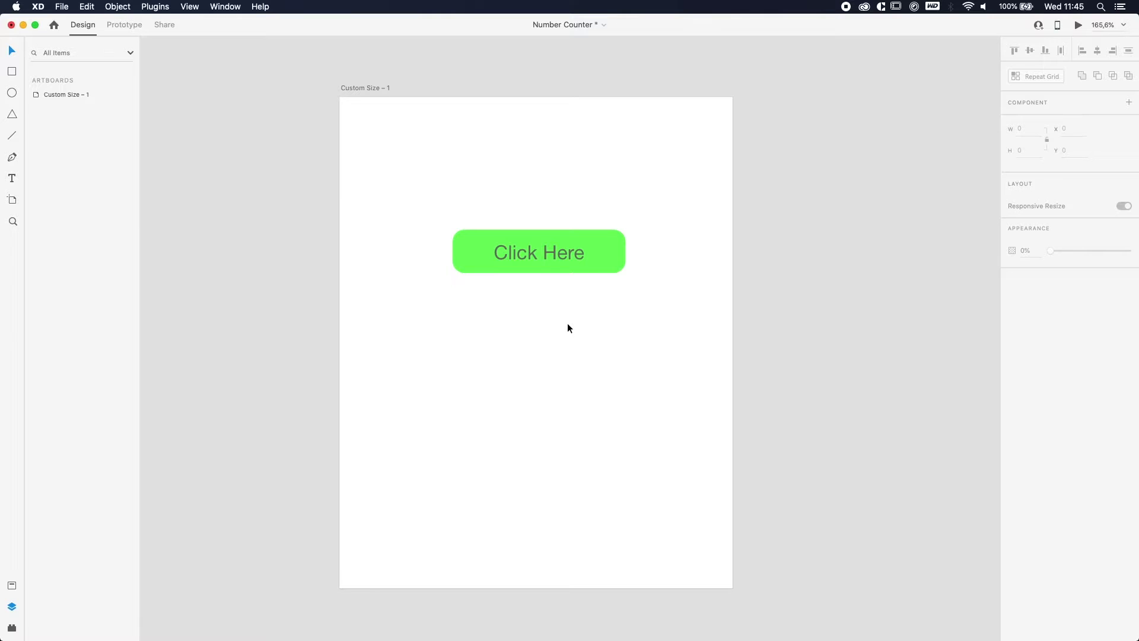
Type a column of digits 0 to 9 below the button and nudge it slightly right.
key(t)
click(465, 303)
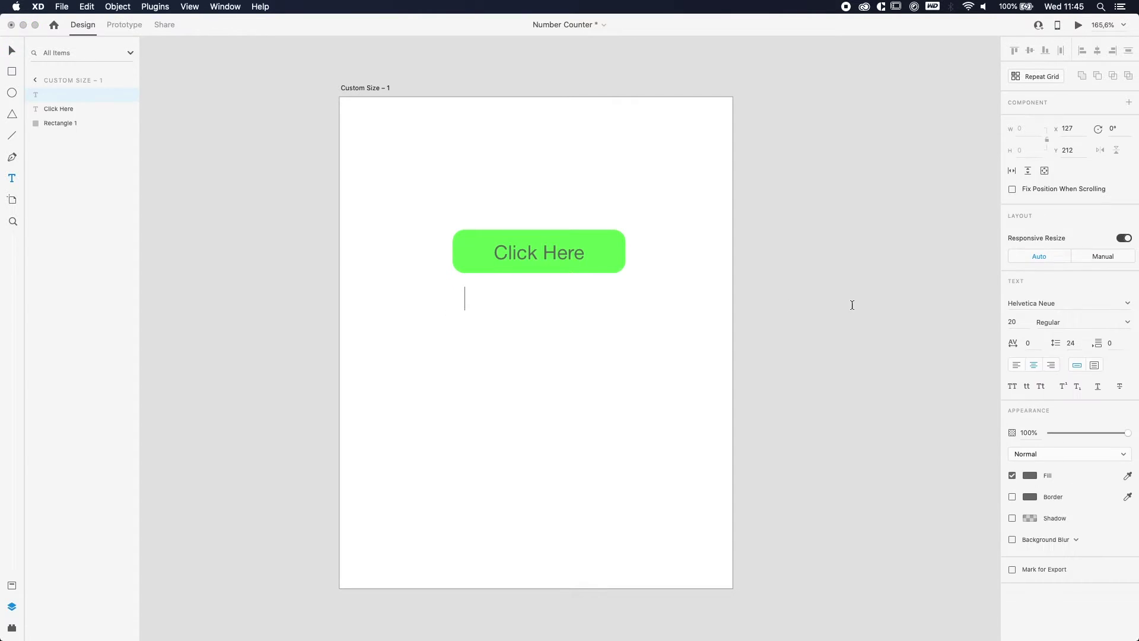
click(1033, 304)
key(Escape)
text(0 1 2 3 4 5 6 7 8 9)
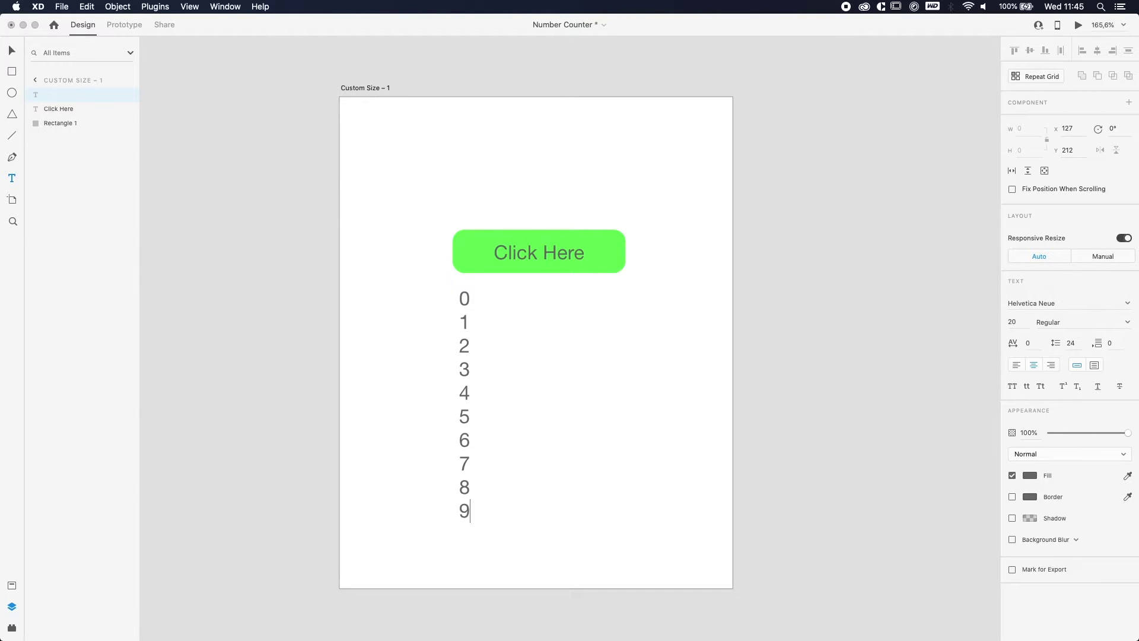
key(Escape)
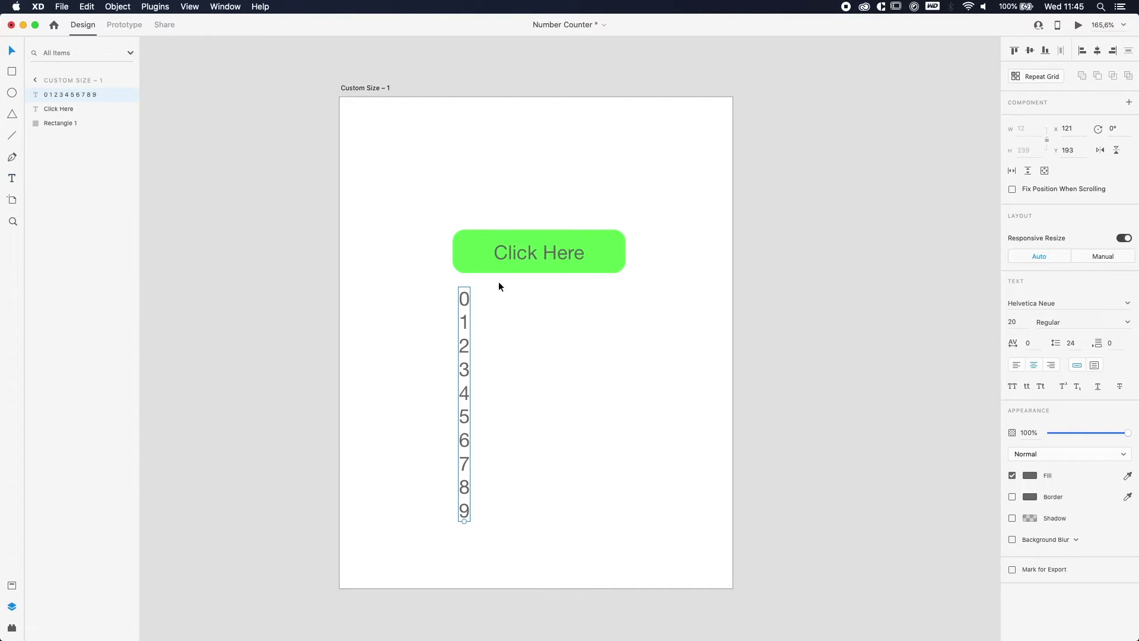
drag(464, 300, 483, 302)
click(509, 303)
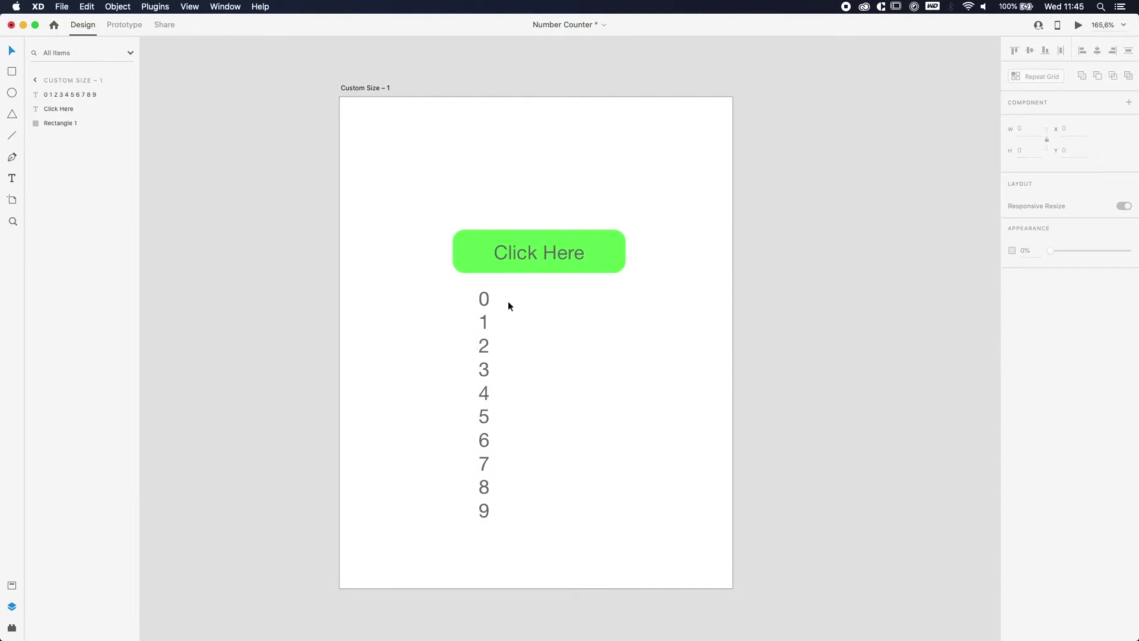
click(485, 307)
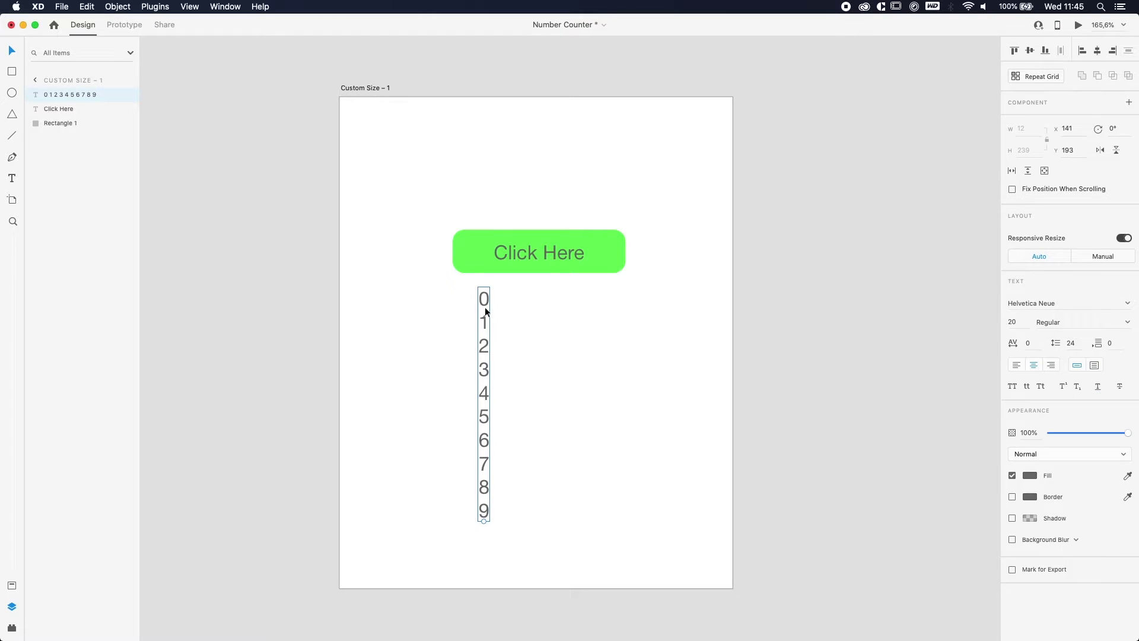
Option-drag duplicates of the digit column to make four side-by-side columns.
drag(486, 307, 503, 315)
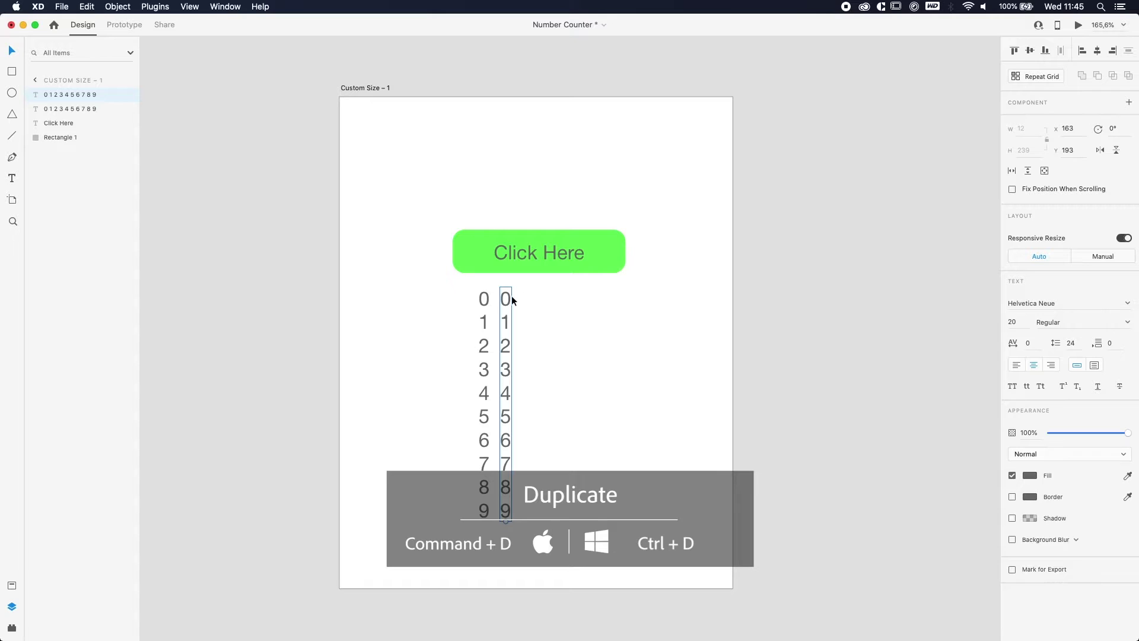
shift+click(483, 302)
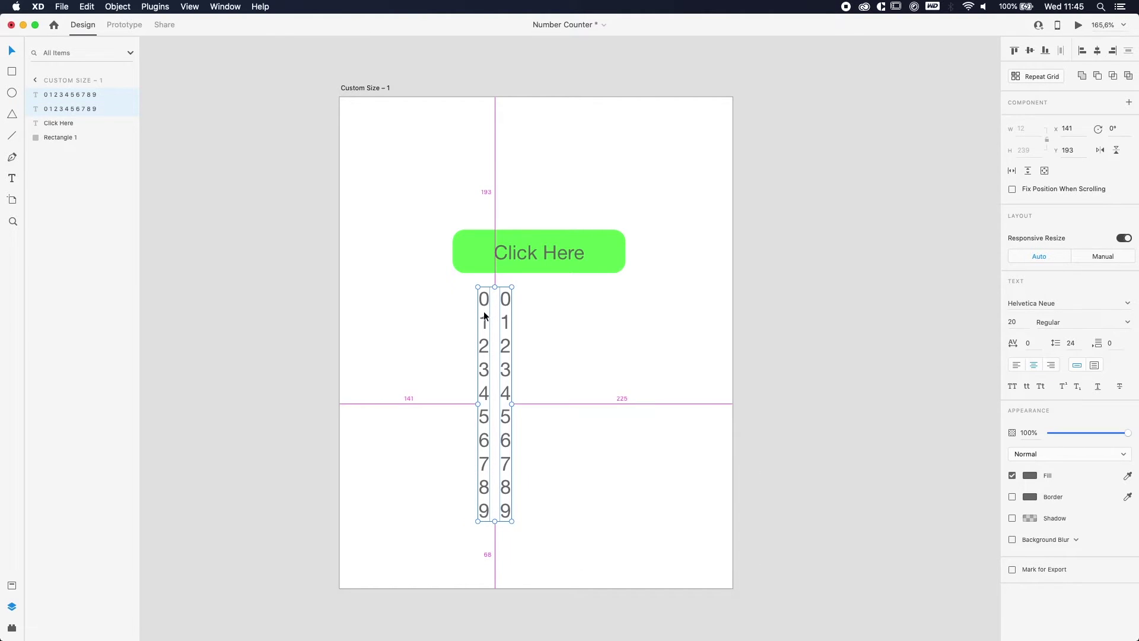
drag(485, 315, 453, 307)
Move the four digit columns to the artboard's centre beneath the button.
click(668, 350)
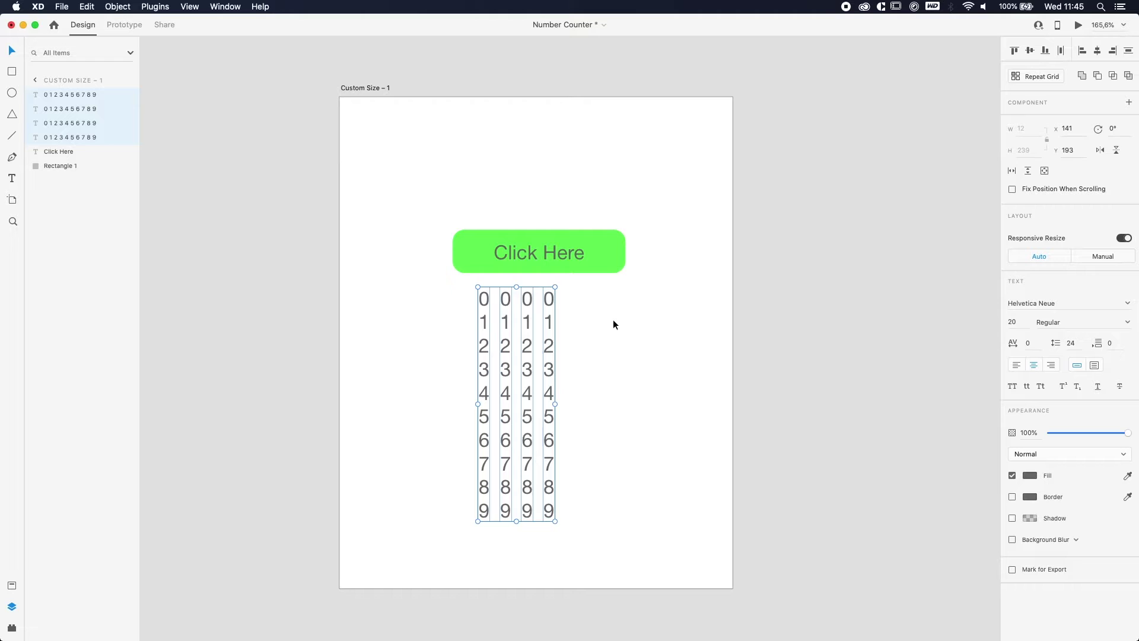
drag(533, 306, 486, 326)
click(569, 342)
click(597, 323)
click(664, 351)
click(533, 323)
click(506, 298)
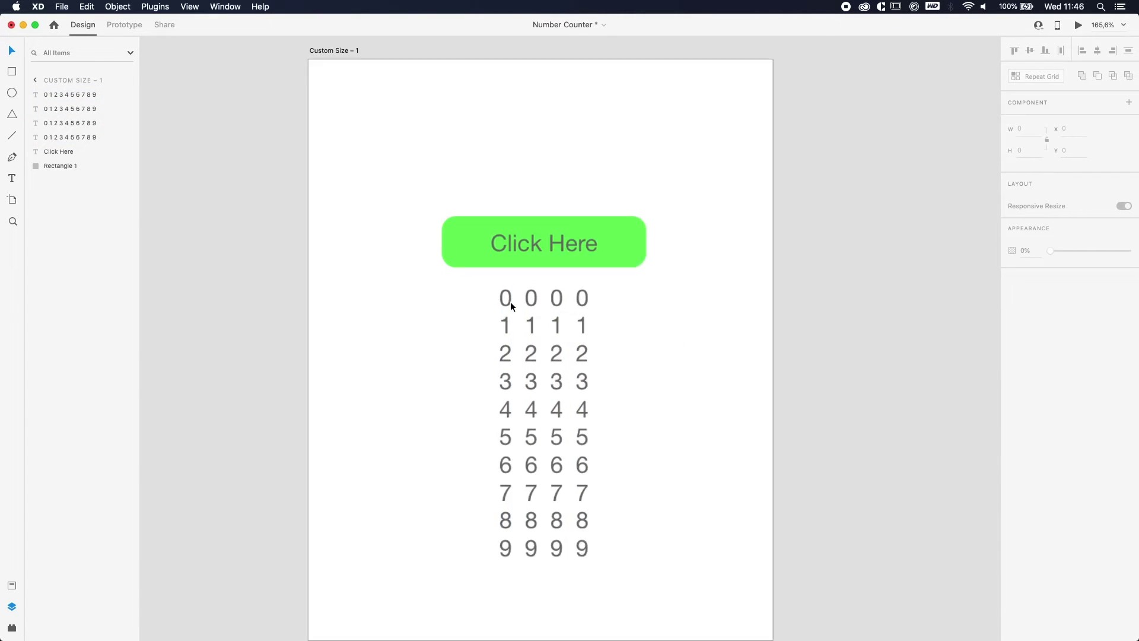
Delete the top 0 from the first digit column.
scroll(506, 299, up, 3)
double_click(505, 298)
click(506, 299)
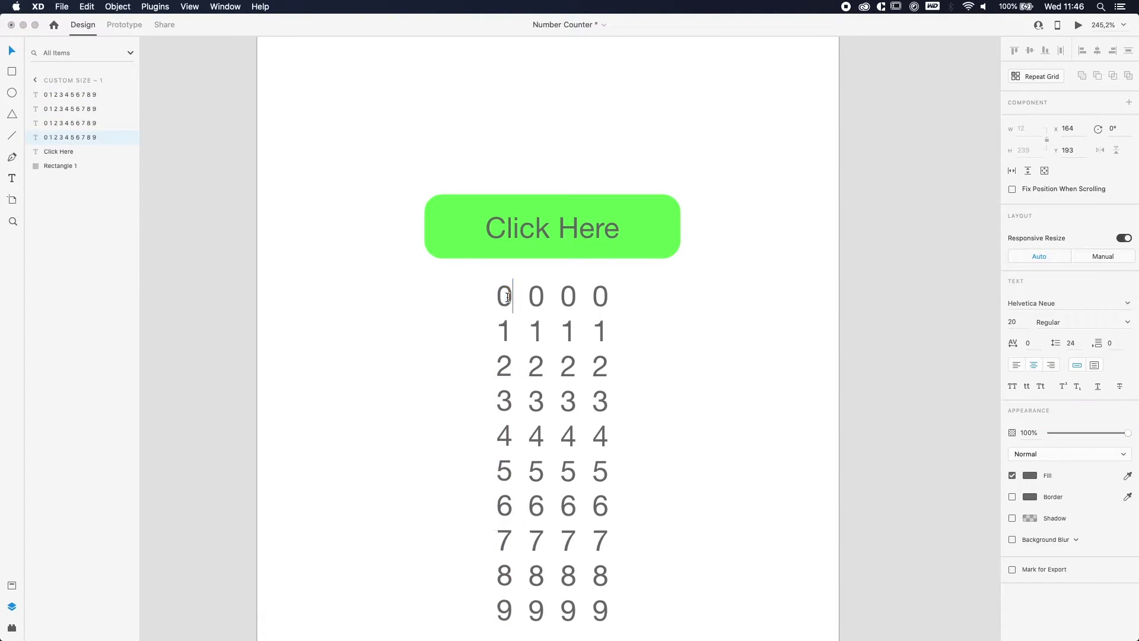
key(BackSpace)
Remove the second column's 0, keeping 1–9 one row down with an empty top row.
double_click(537, 296)
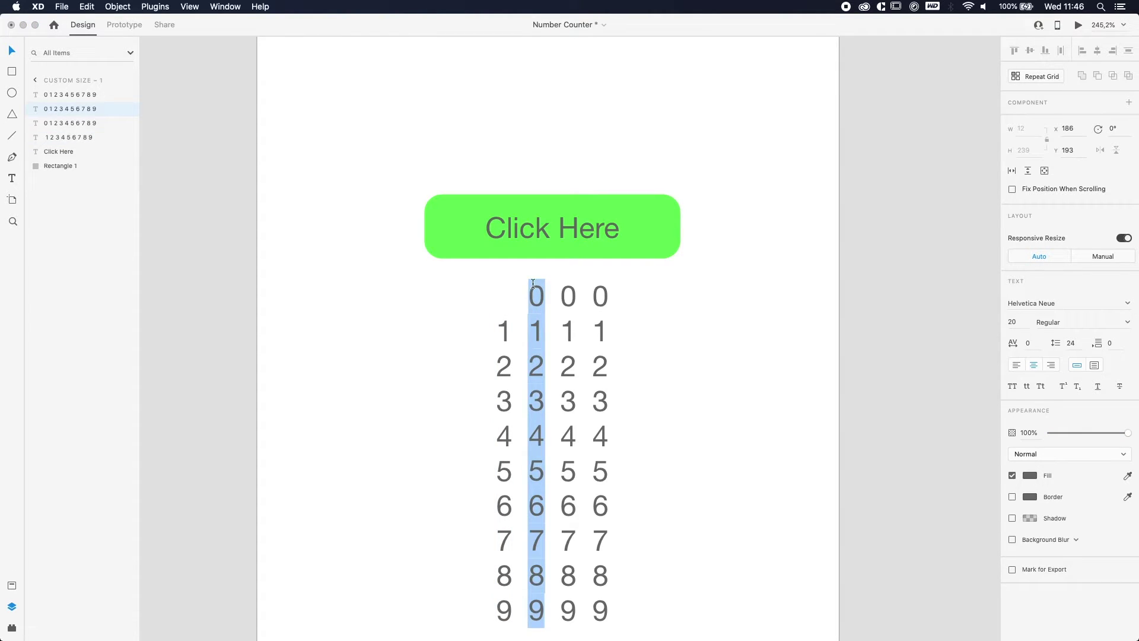
click(533, 283)
key(Right)
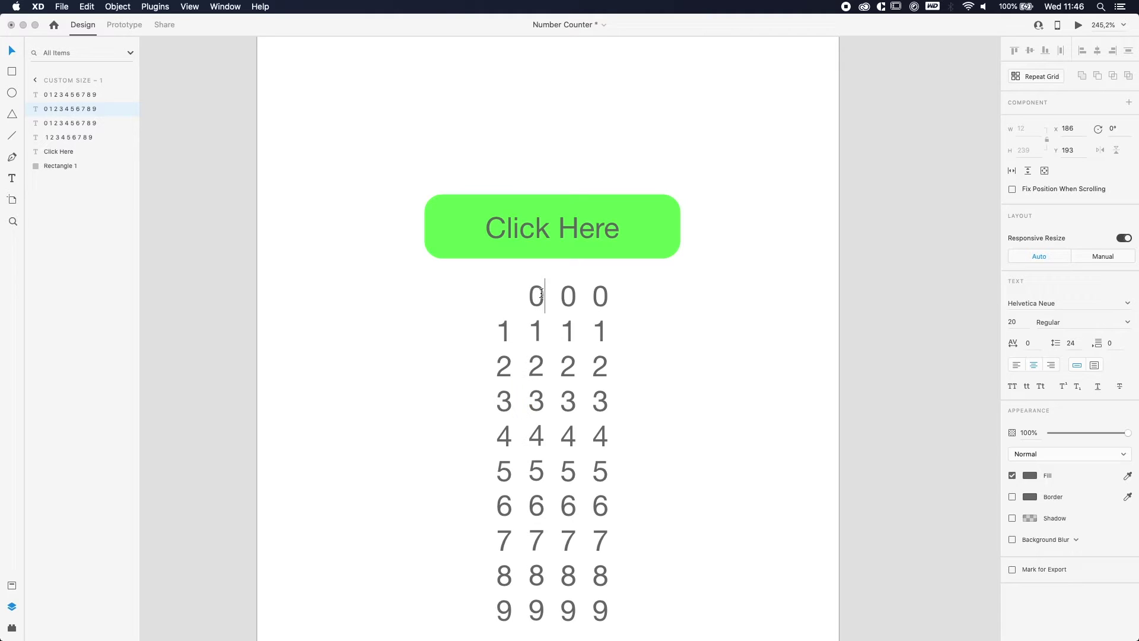
key(BackSpace)
key(Down)
key(BackSpace)
key(BackSpace)
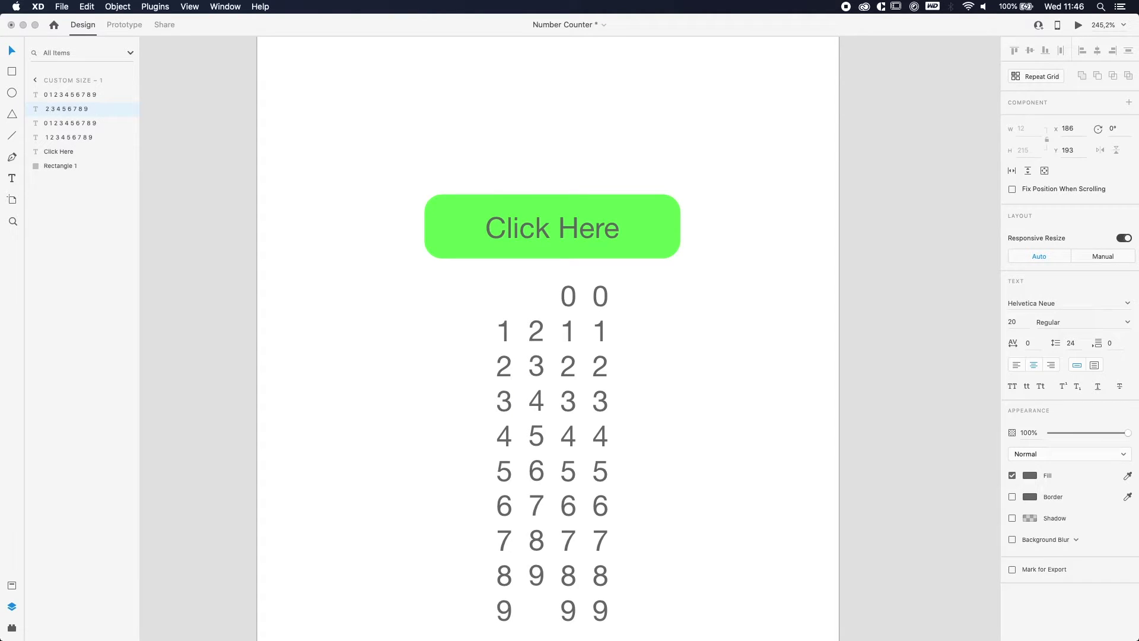
text(1)
key(Left)
key(Return)
Delete the top 0 from the third digit column and finish editing.
double_click(571, 298)
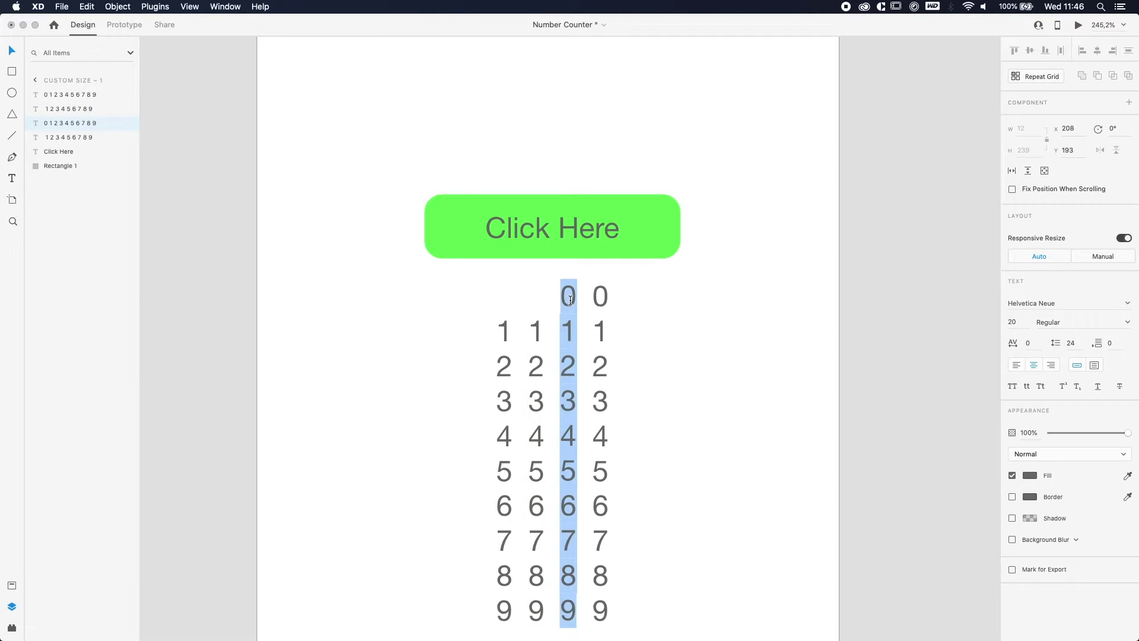
click(571, 298)
key(BackSpace)
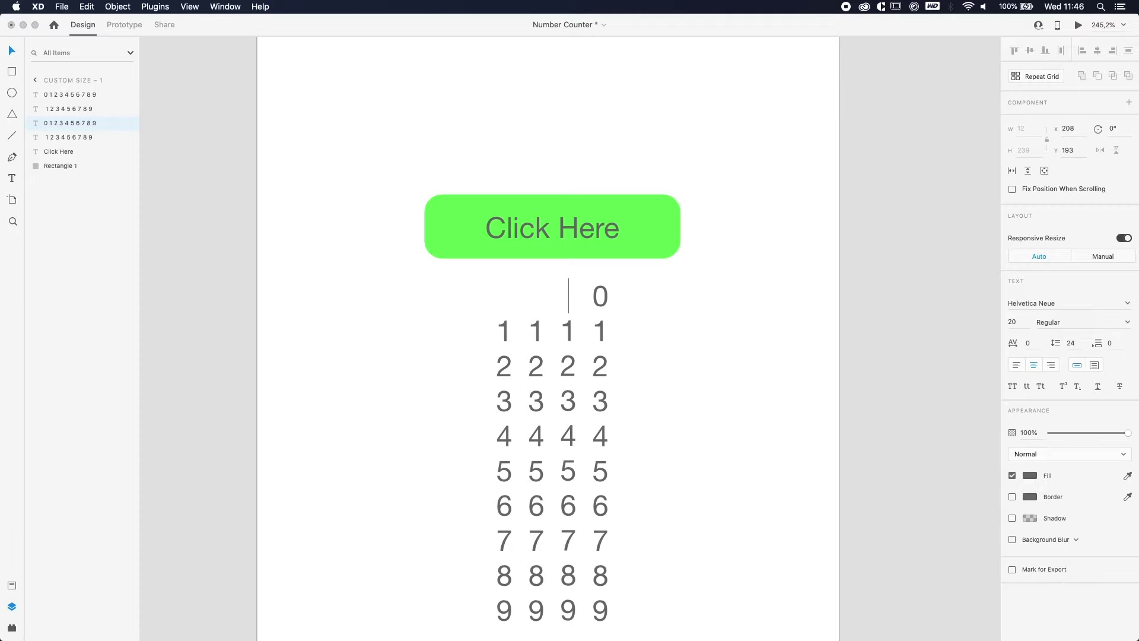
key(Escape)
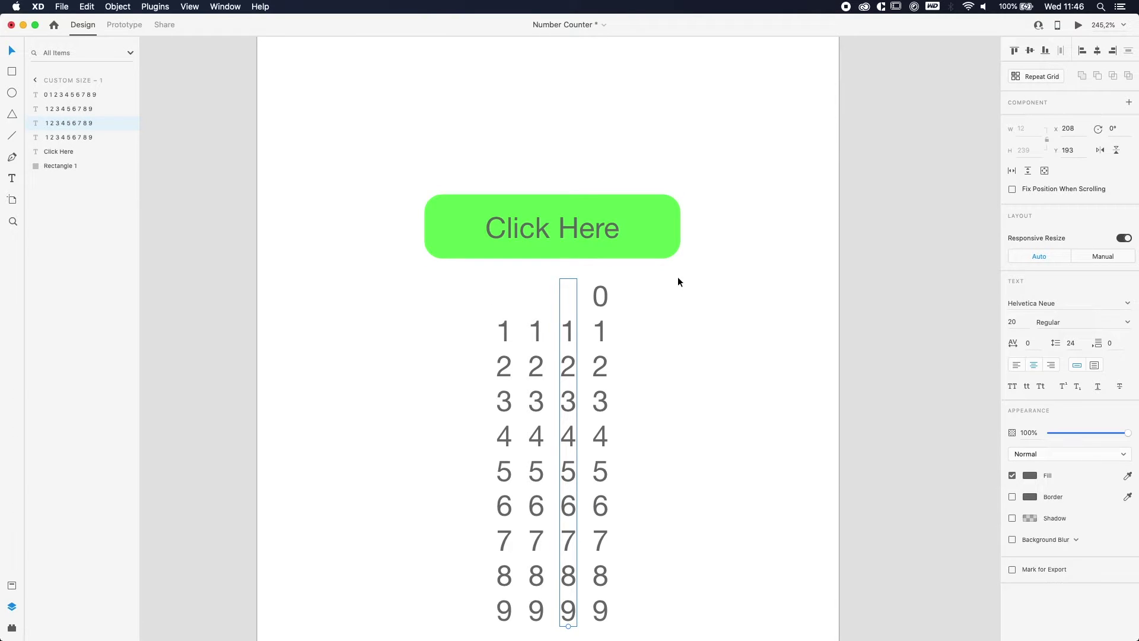
Marquee-select the four digit columns and group them as 'Group 1' with Command+G.
click(670, 344)
drag(670, 345, 472, 362)
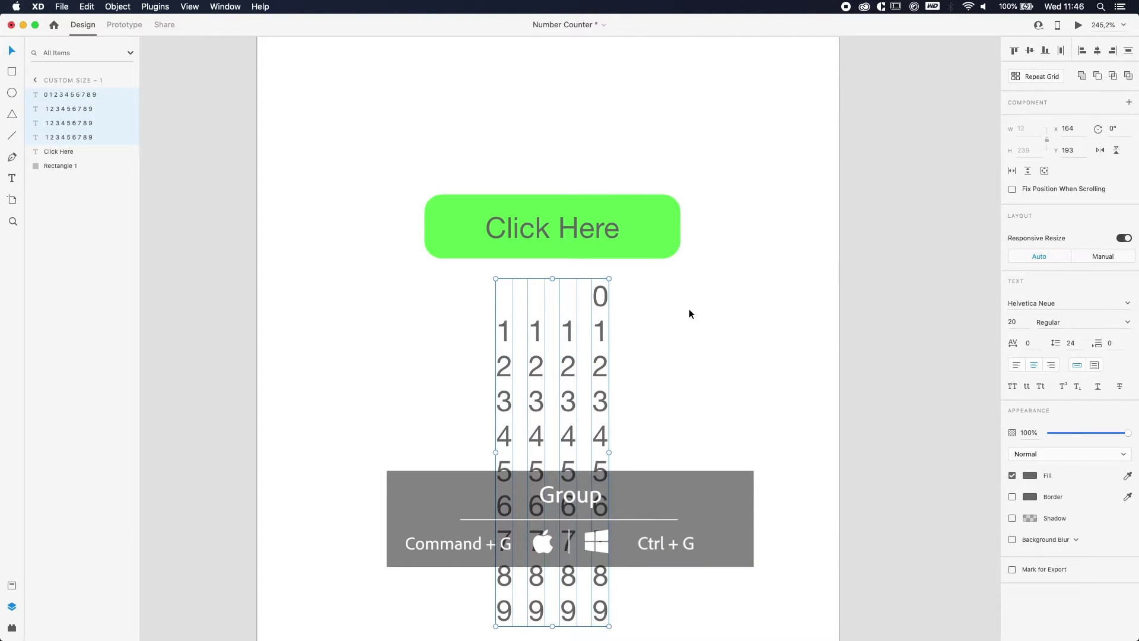
key(super+g)
click(688, 311)
click(606, 315)
shift+click(665, 247)
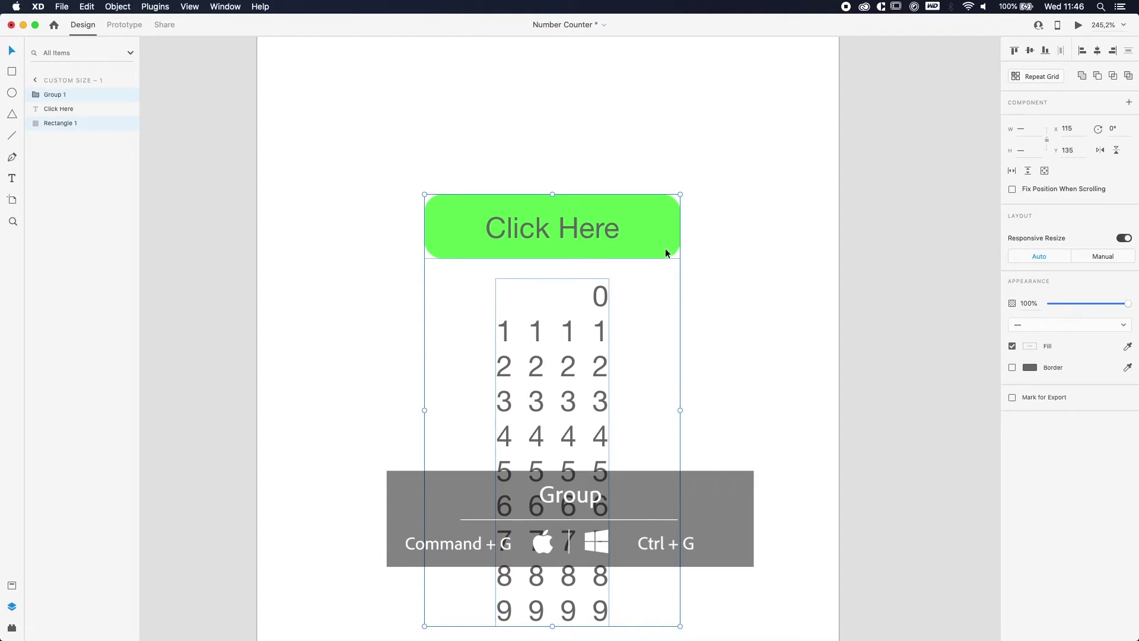
click(718, 296)
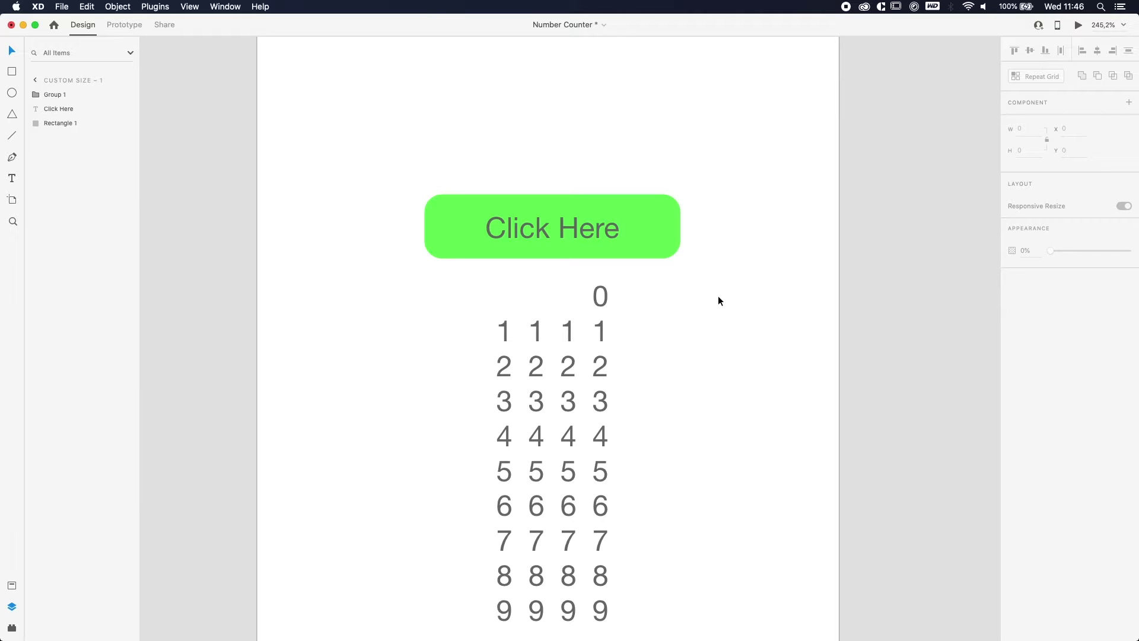
Draw a 95×25 rectangle over the top digit row and select it together with Group 1.
key(r)
drag(623, 279, 488, 316)
click(10, 52)
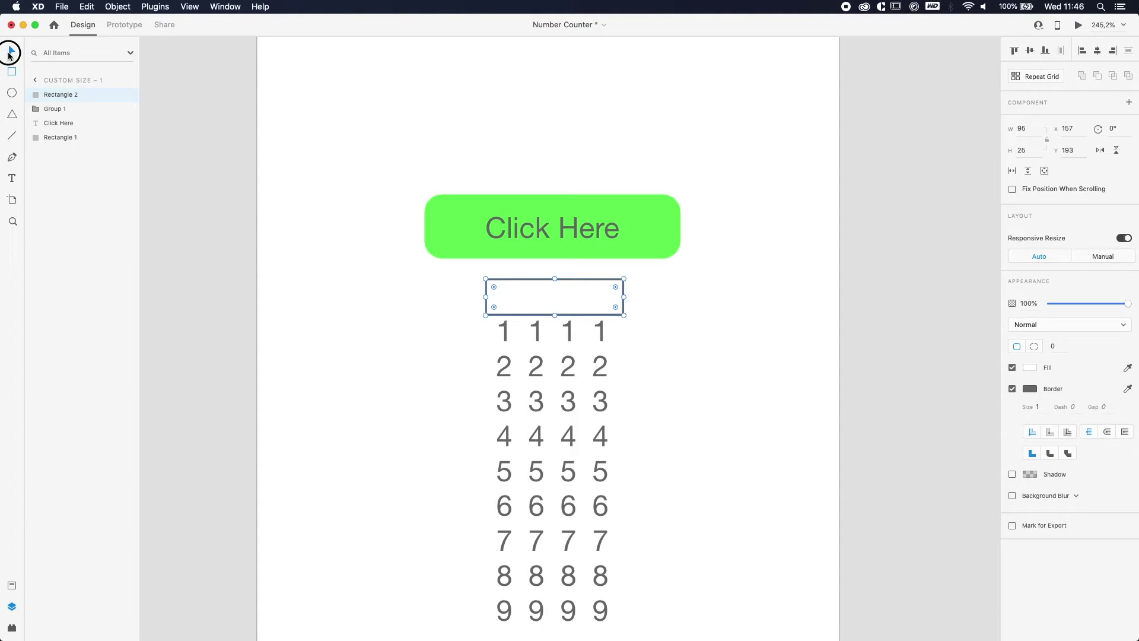
click(738, 338)
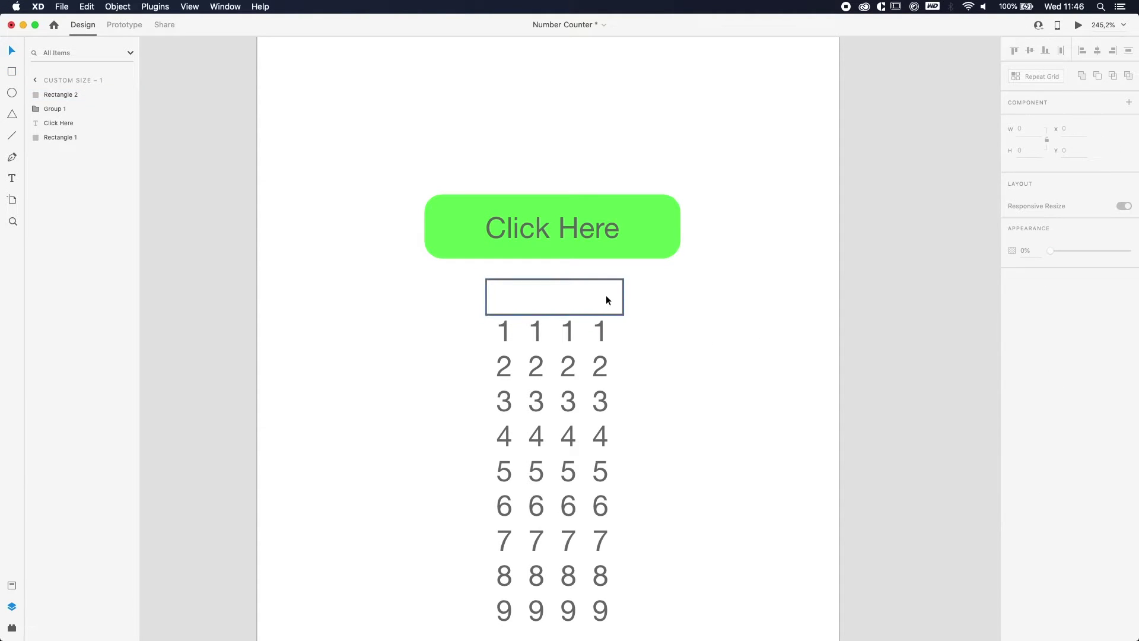
click(603, 357)
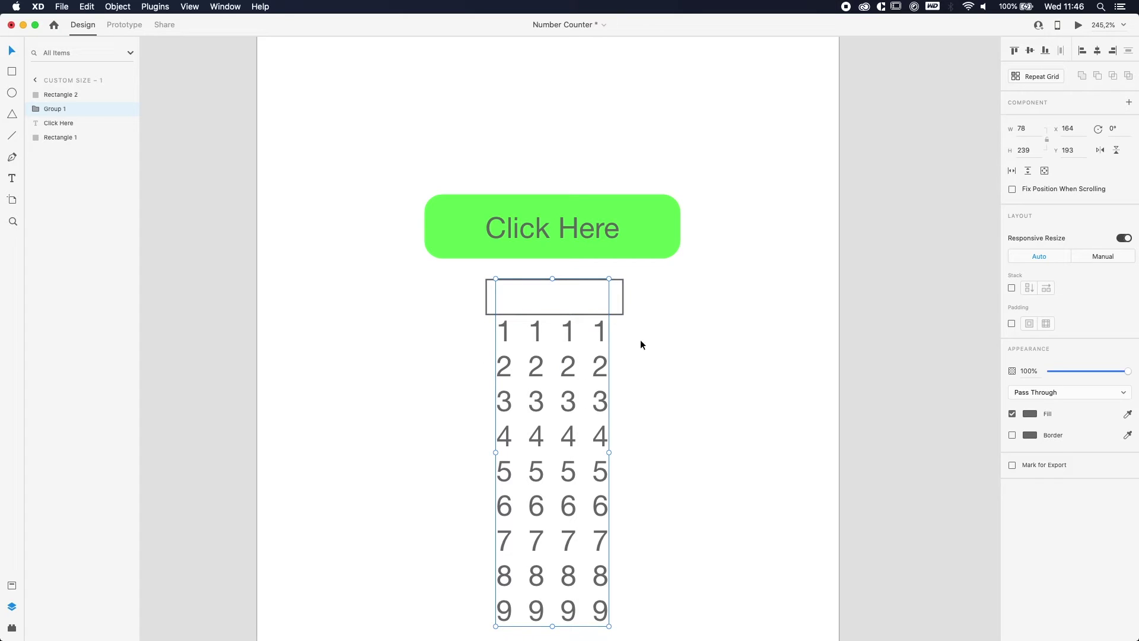
shift+click(618, 303)
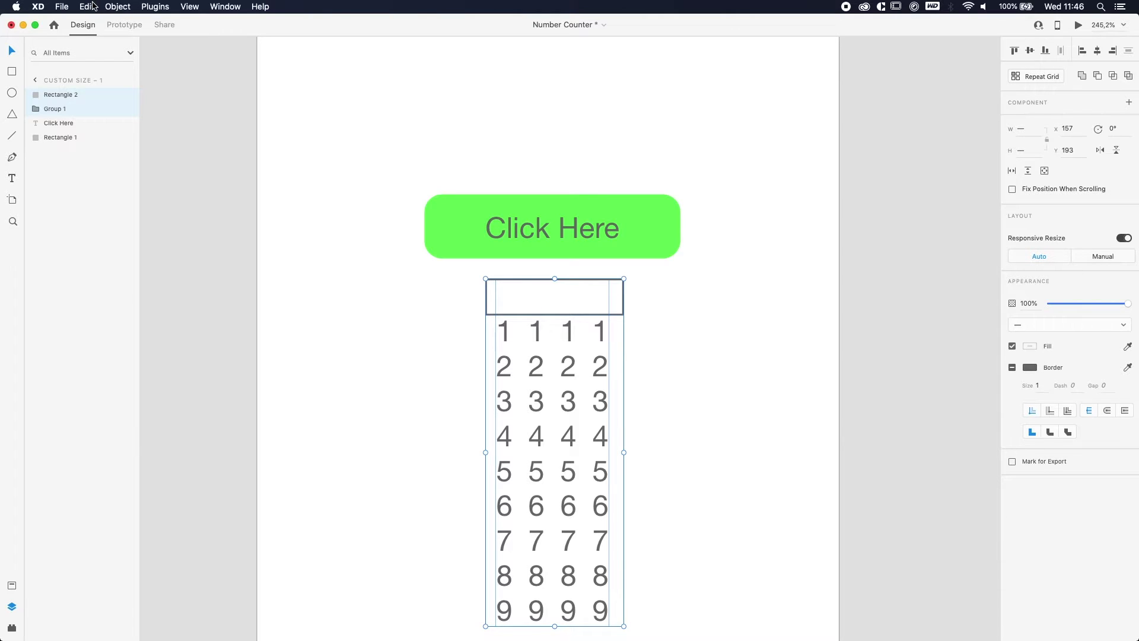
click(117, 7)
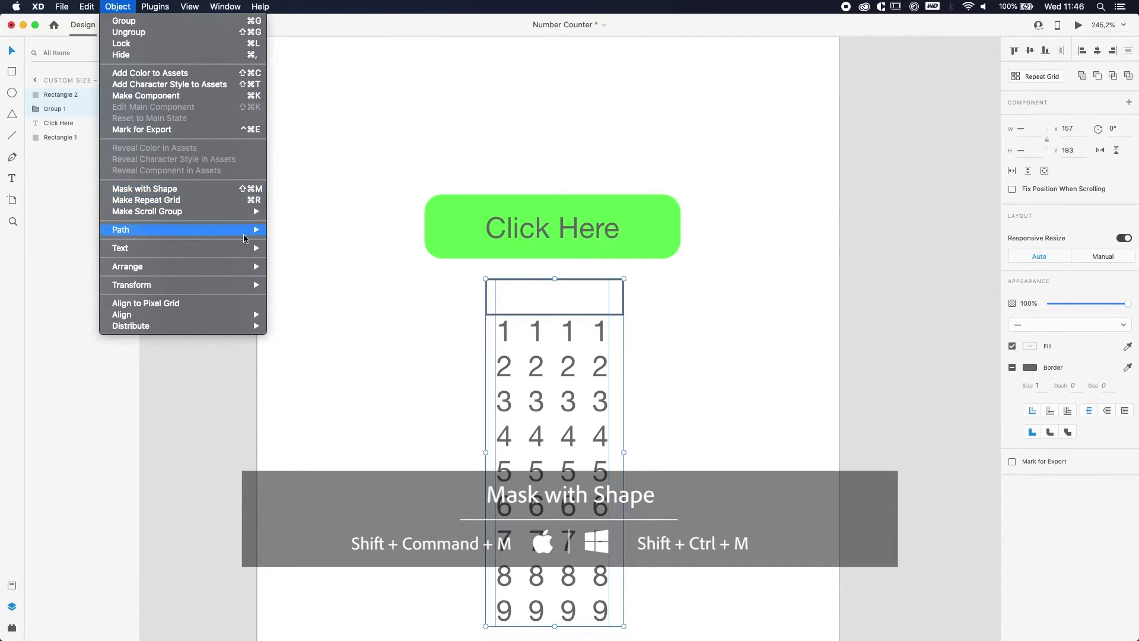
Mask Group 1 with the rectangle using Shift+Command+M, creating 'Mask Group 1' showing one 0.
click(337, 275)
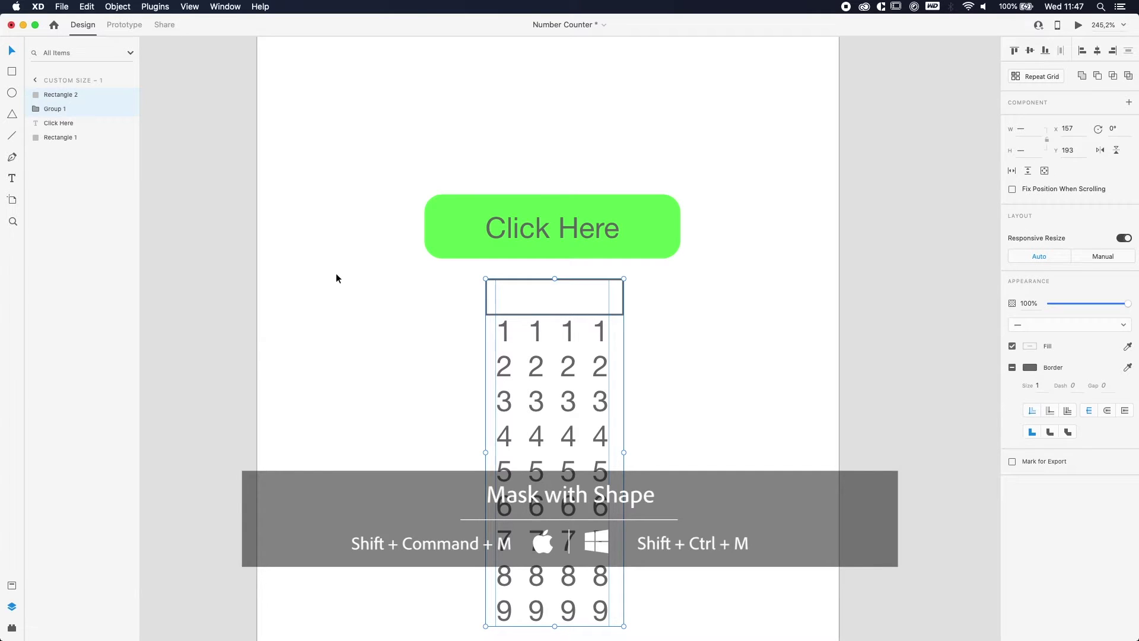
key(shift+super+m)
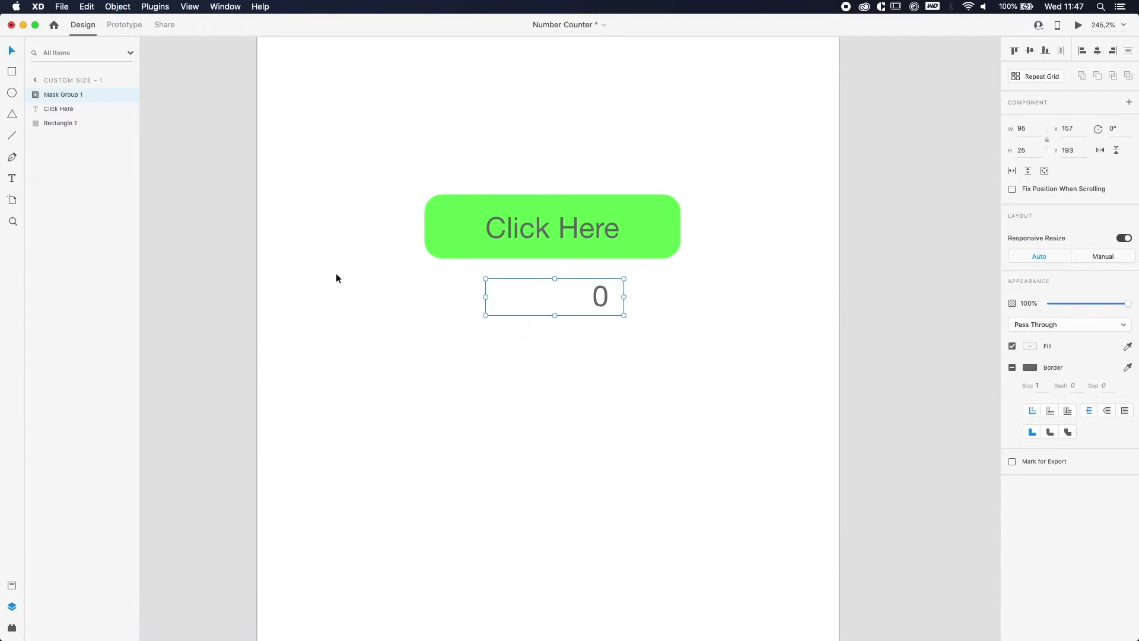
click(492, 321)
click(588, 313)
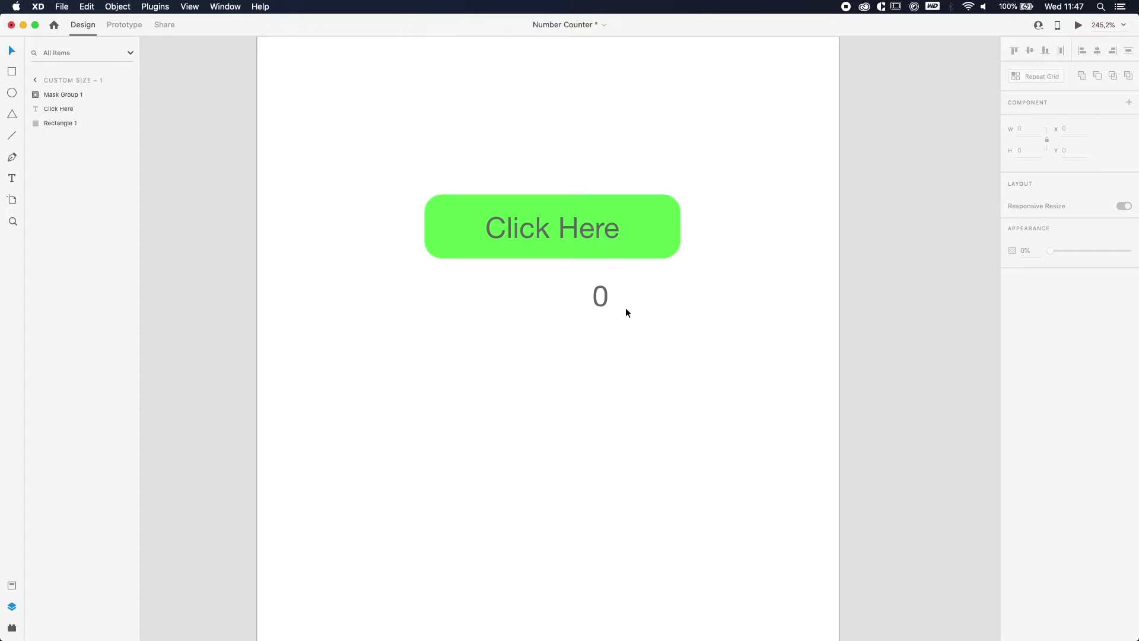
double_click(598, 304)
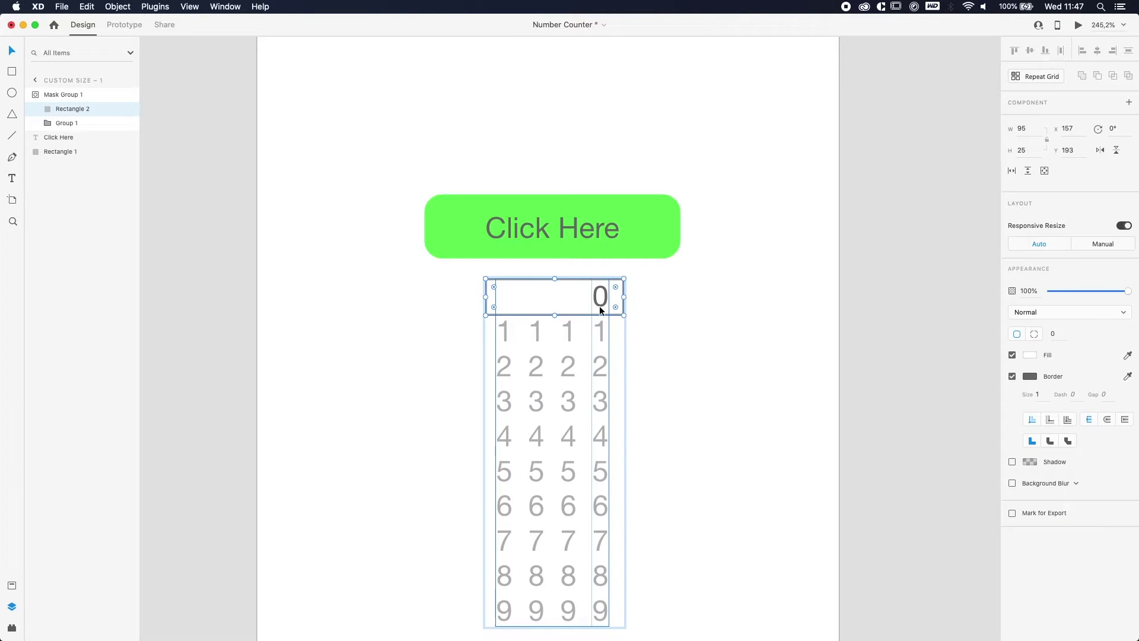
click(696, 305)
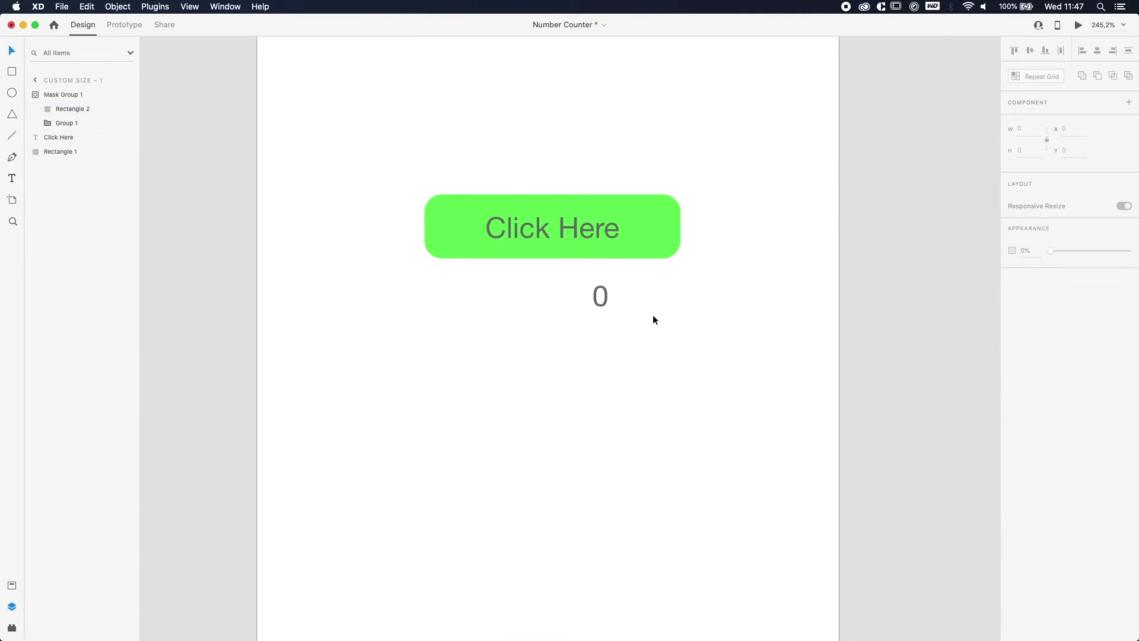
Change the Click Here label colour to white (#FFFFFF).
double_click(537, 242)
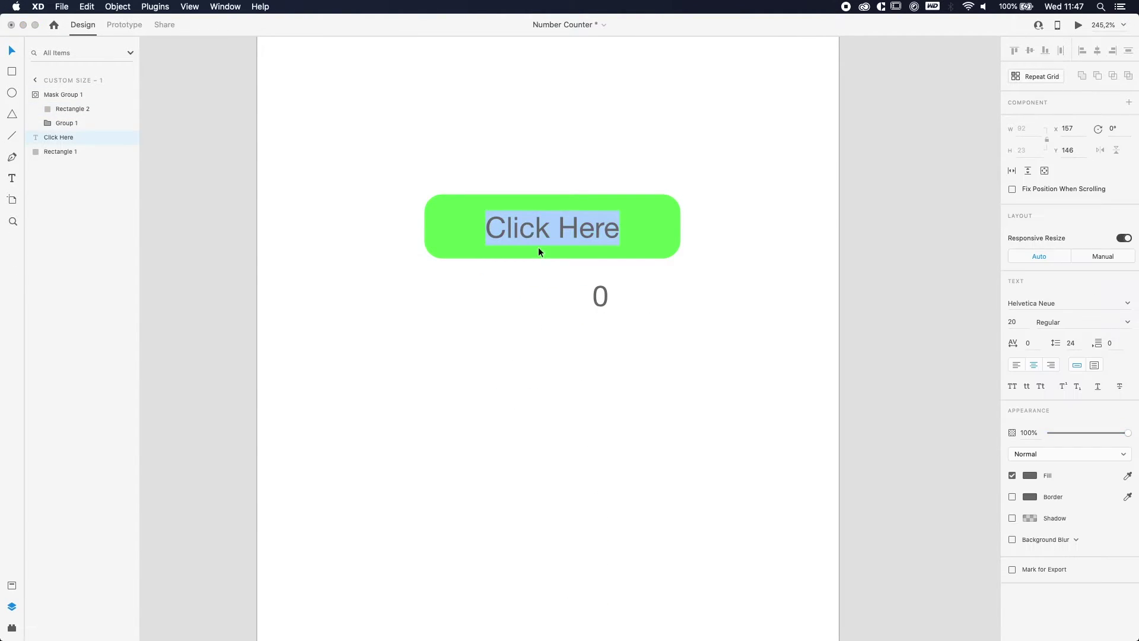
click(1032, 477)
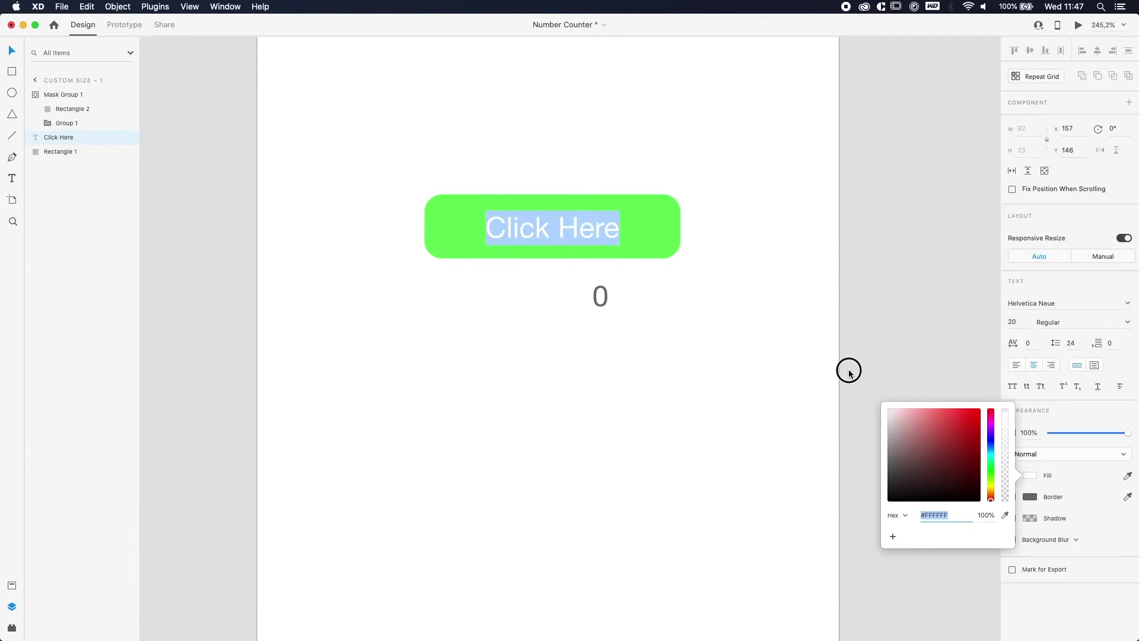
click(249, 137)
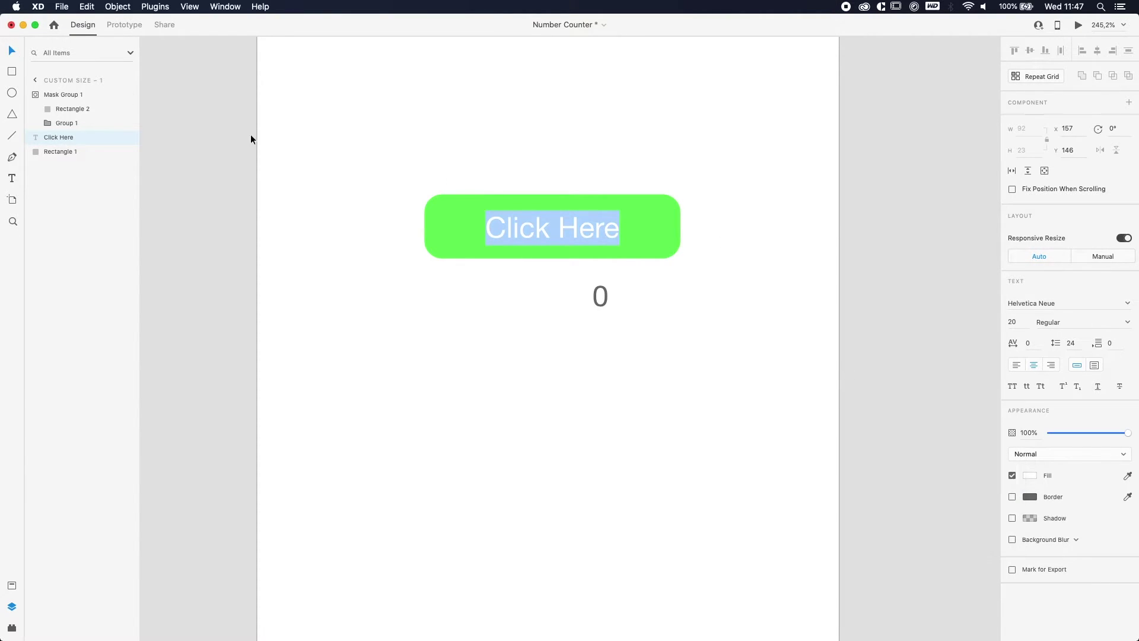
click(372, 198)
scroll(372, 203, down, 3)
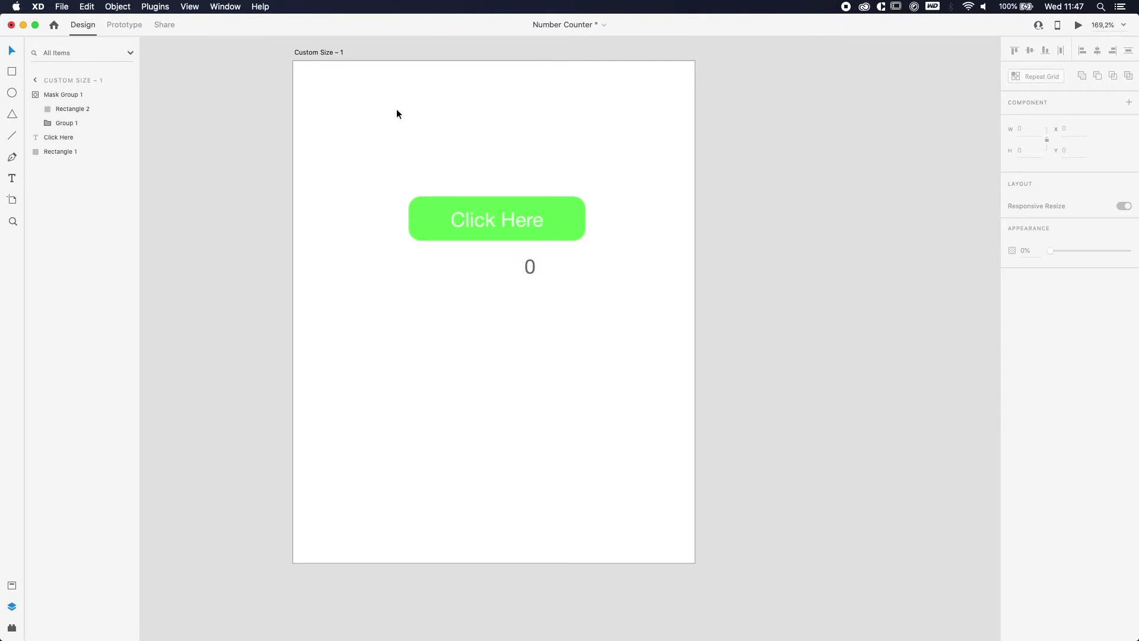
drag(336, 52, 330, 61)
Rename the artboard to 'Normal State'.
double_click(331, 58)
text(Normal)
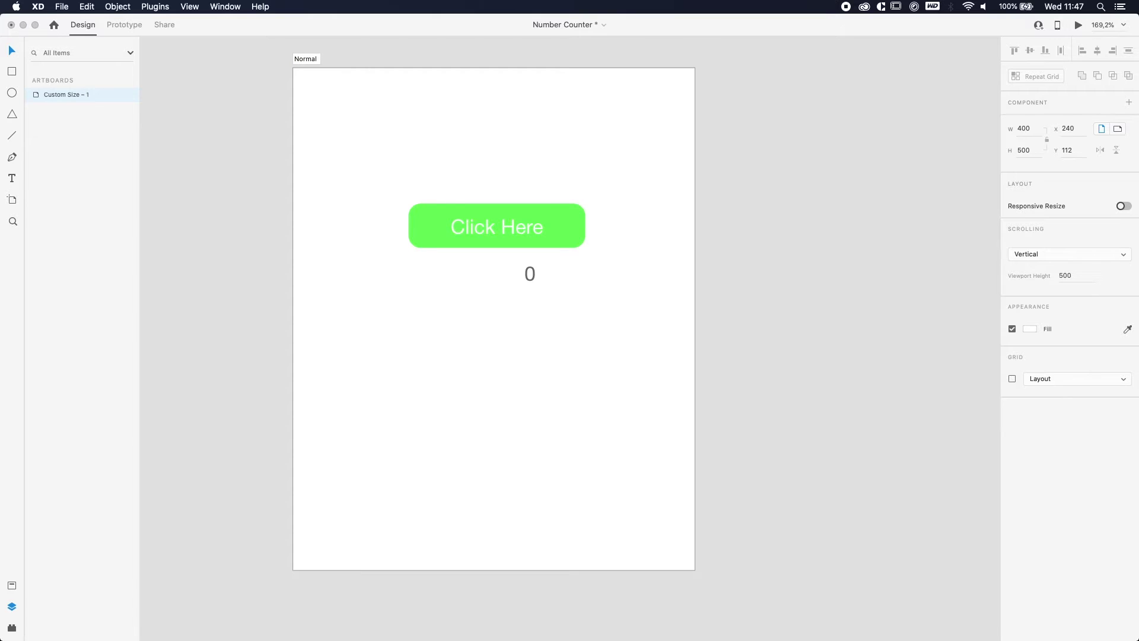
text( State)
key(Return)
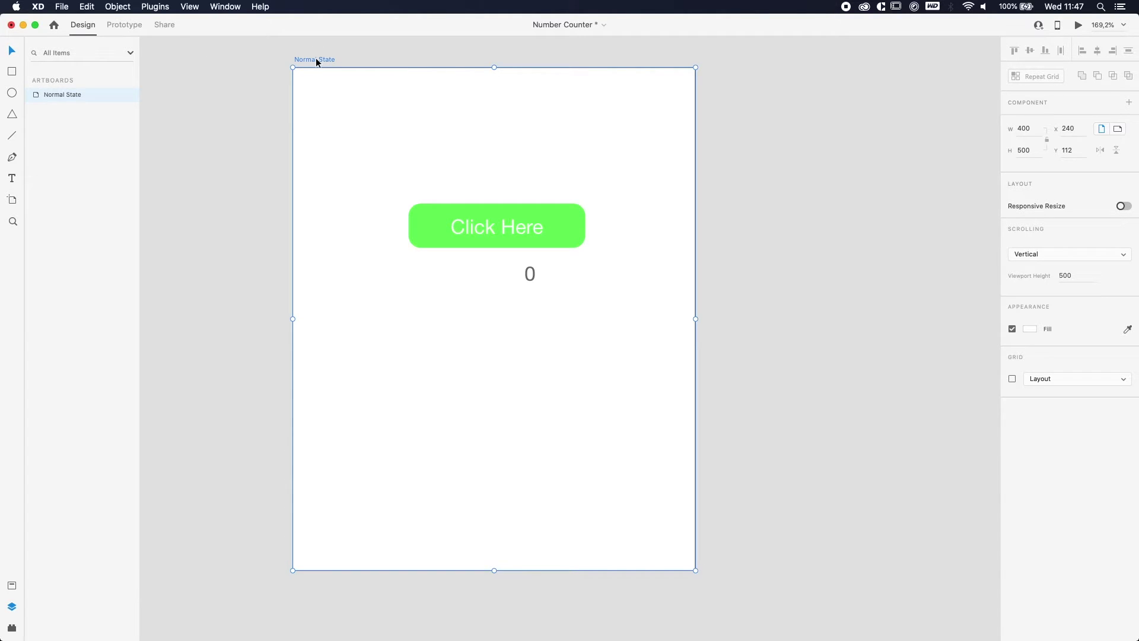
Duplicate the Normal State artboard and bring both artboards into view side by side.
key(super+d)
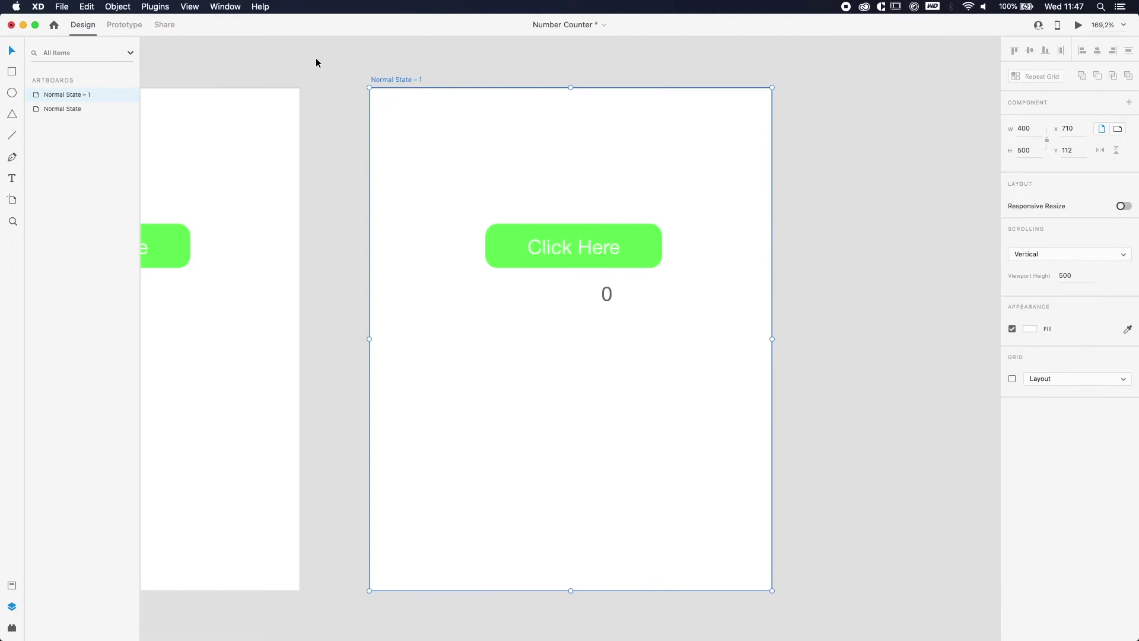
click(331, 97)
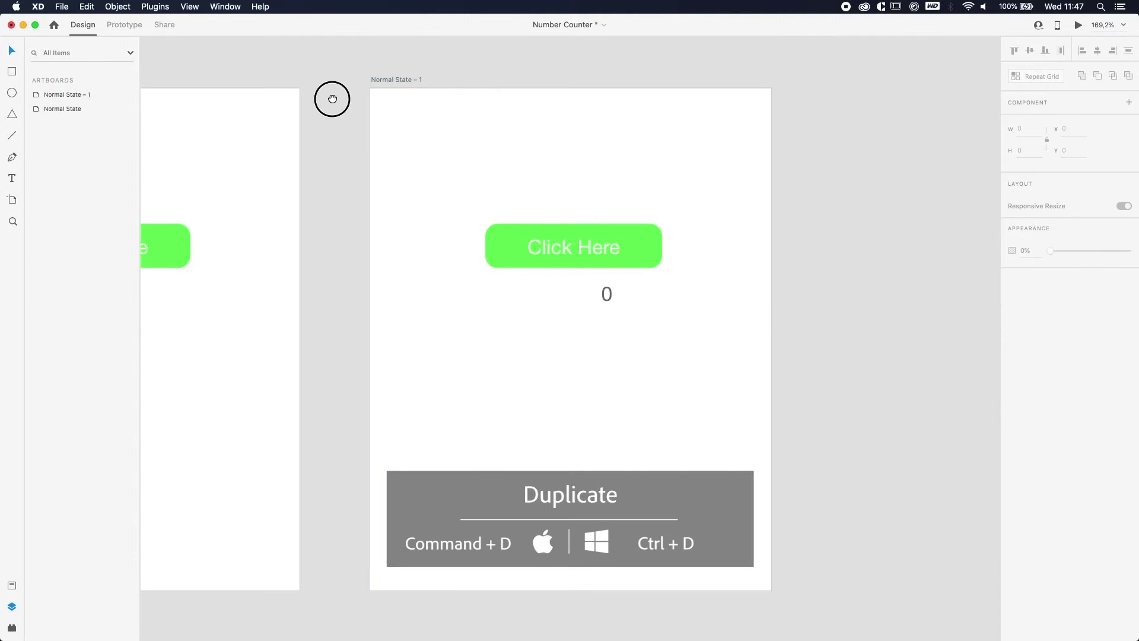
drag(330, 97, 575, 77)
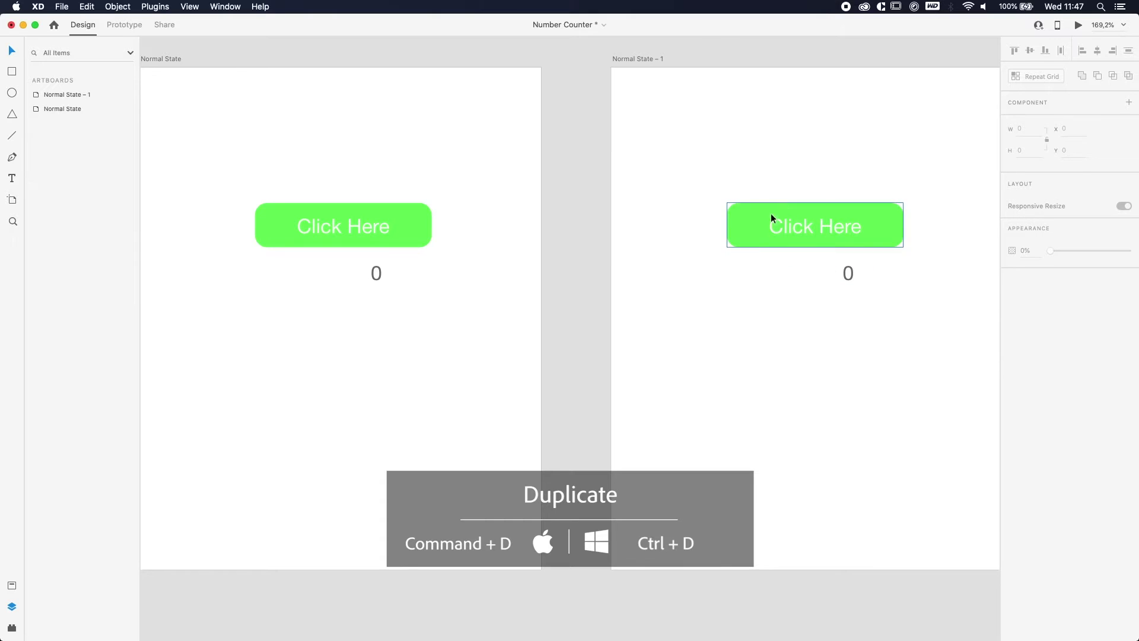
click(887, 214)
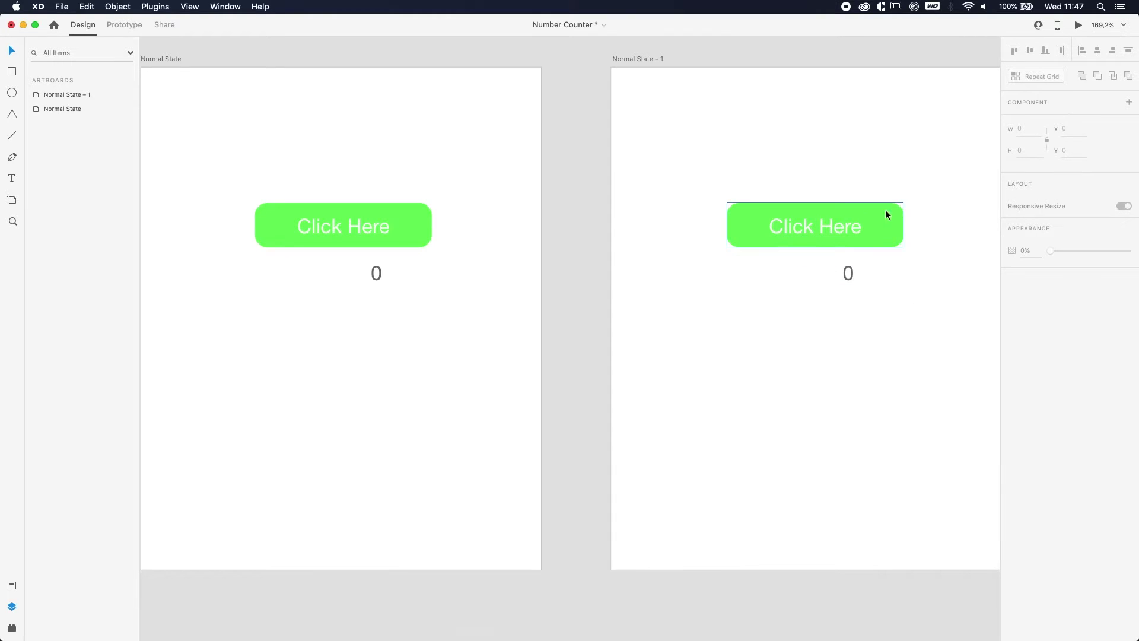
Darken the copied button's green fill to #3BB731.
double_click(888, 208)
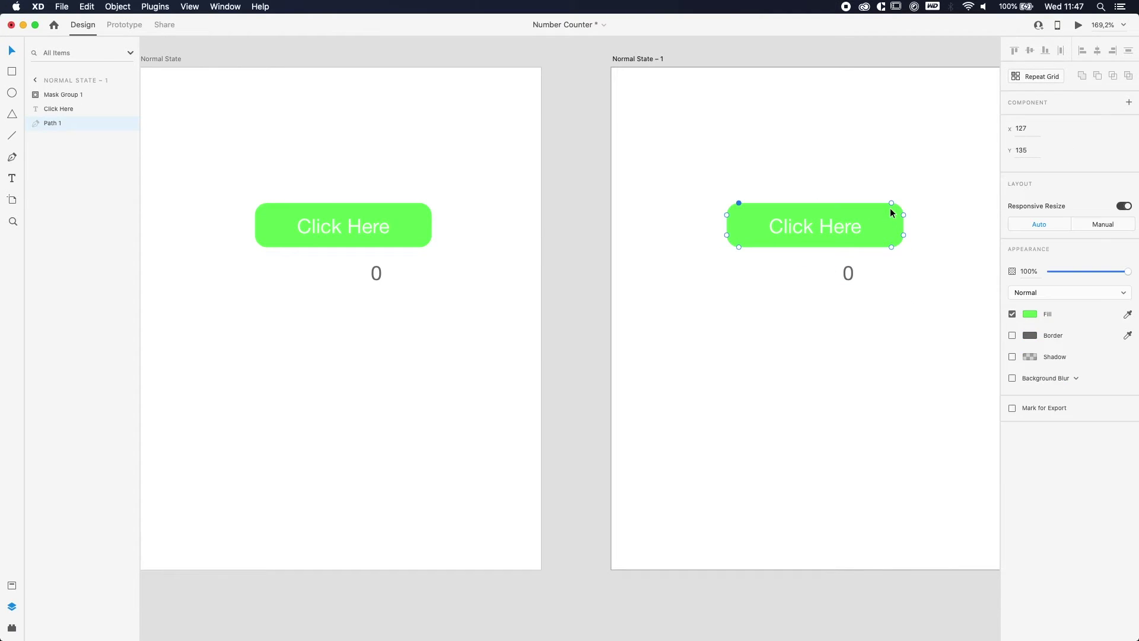
click(1030, 313)
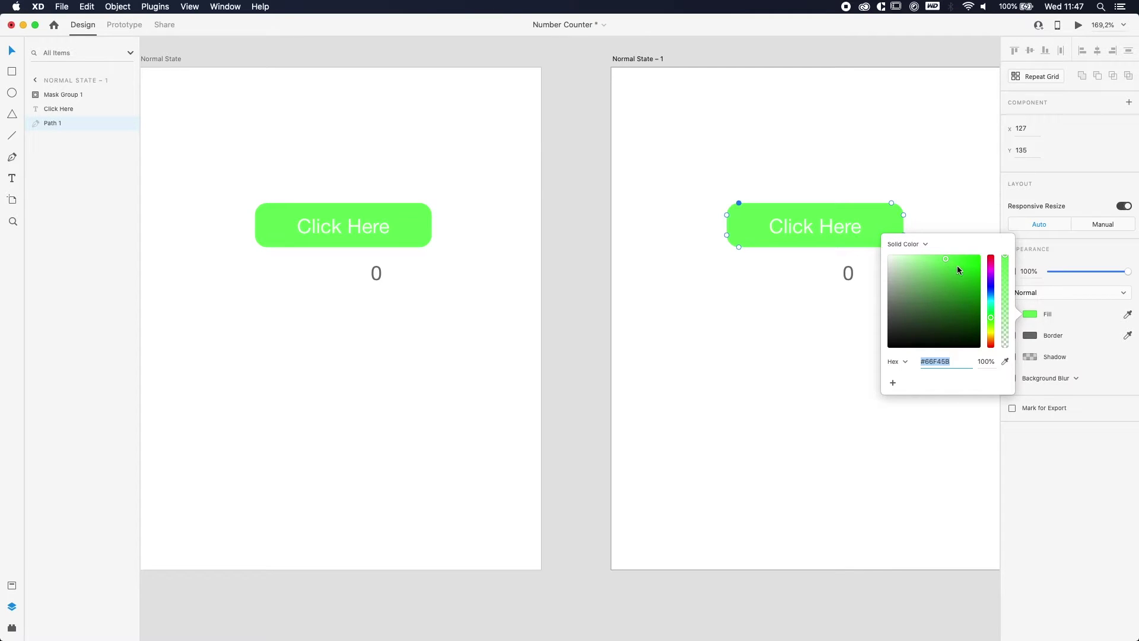
drag(956, 266, 955, 280)
Set the copied button's Click Here label font weight to Bold.
click(828, 230)
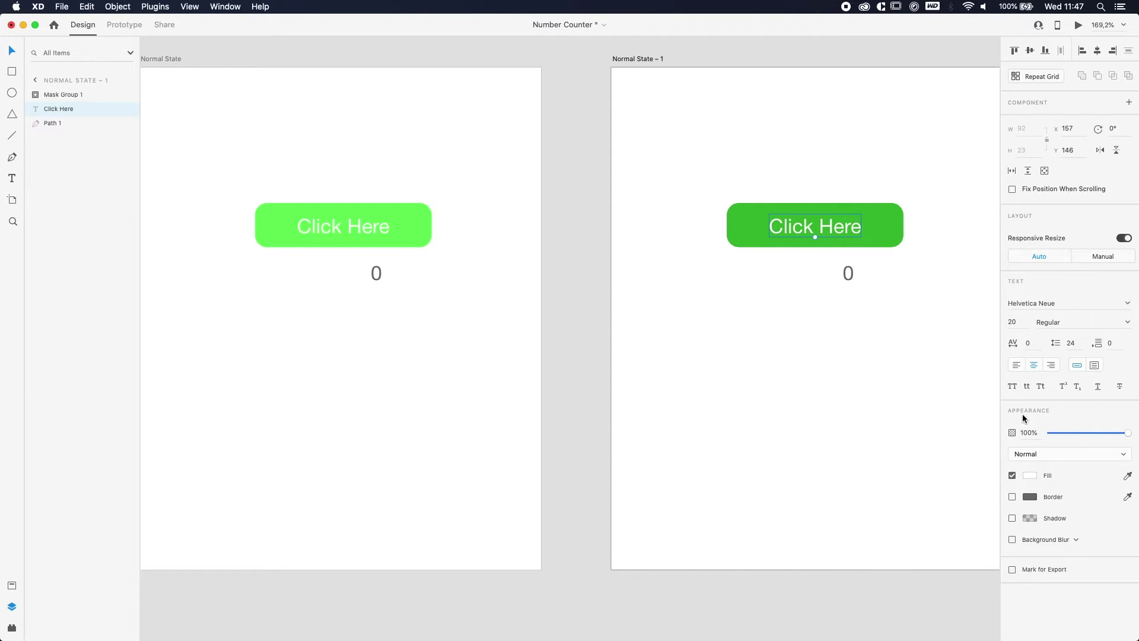
click(1127, 322)
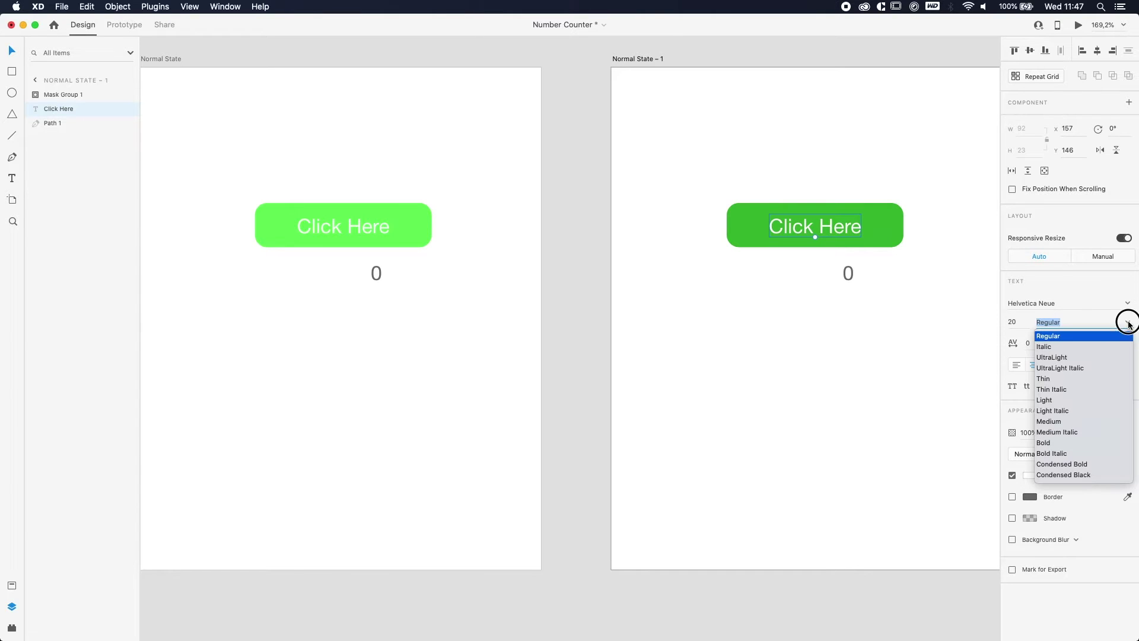
click(1075, 443)
click(936, 247)
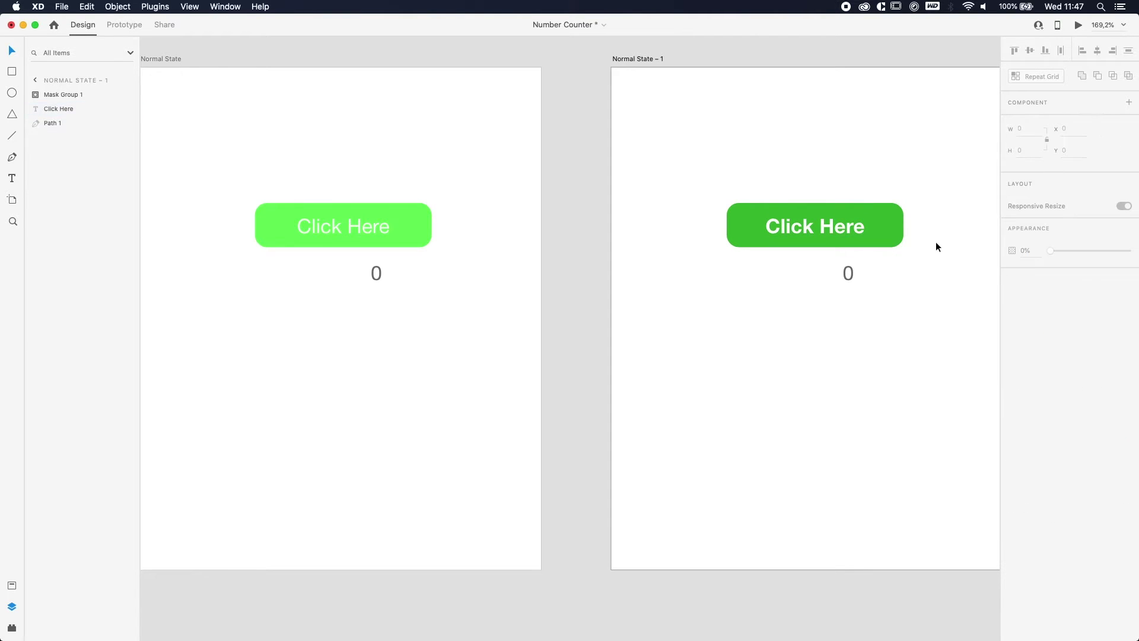
click(849, 273)
Open the counter's mask group and move the digit columns up one row.
double_click(850, 273)
scroll(849, 279, up, 1)
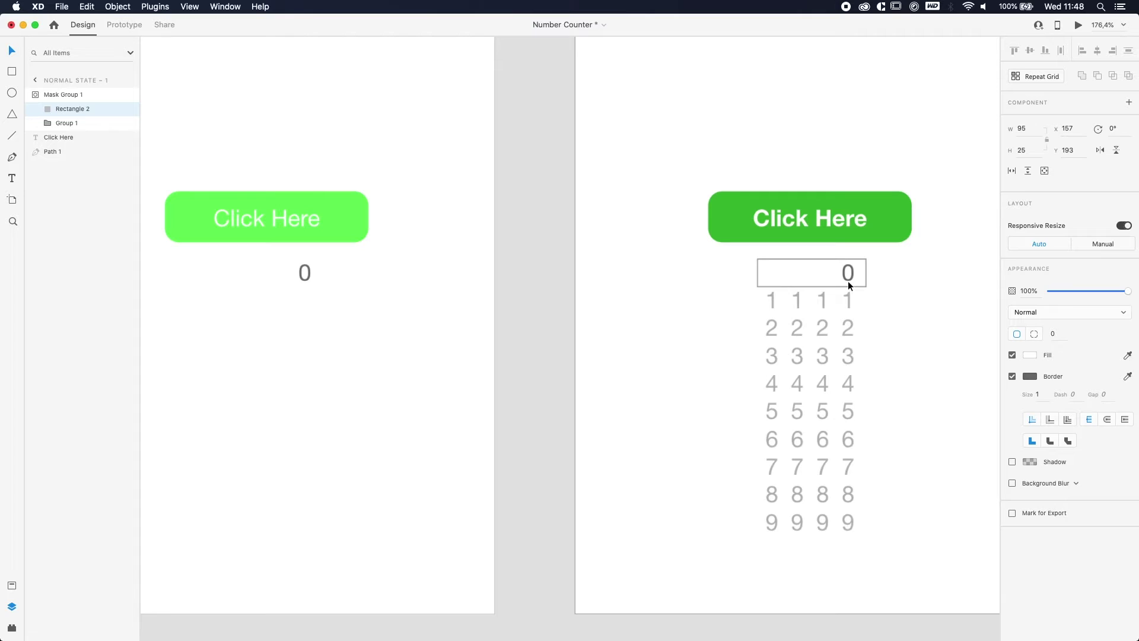
scroll(848, 280, up, 3)
click(933, 351)
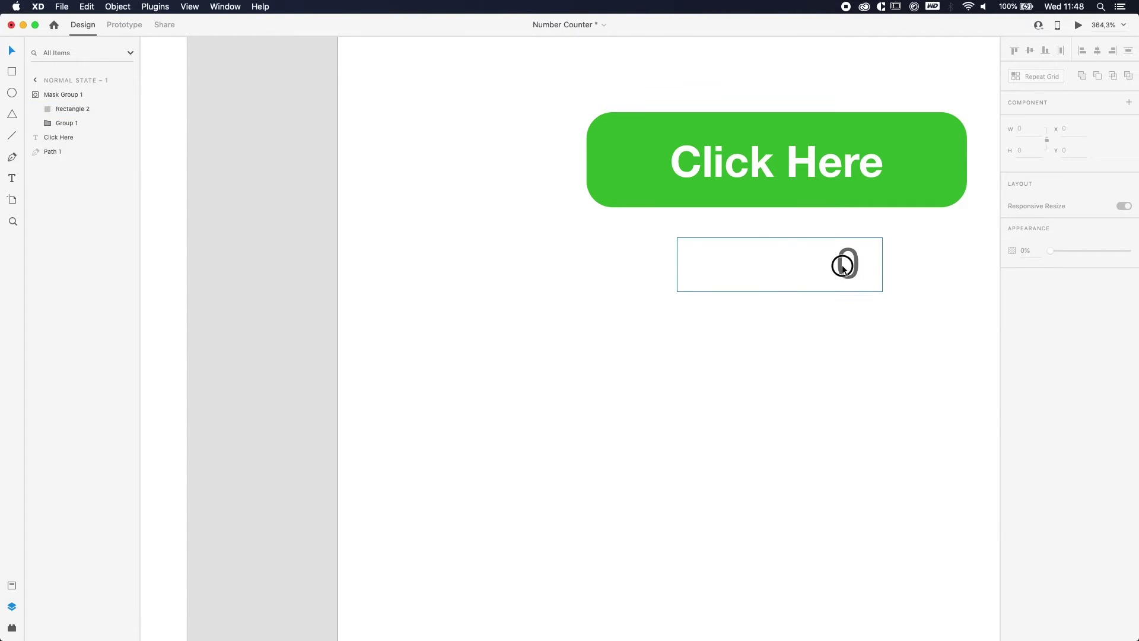
double_click(842, 268)
click(855, 273)
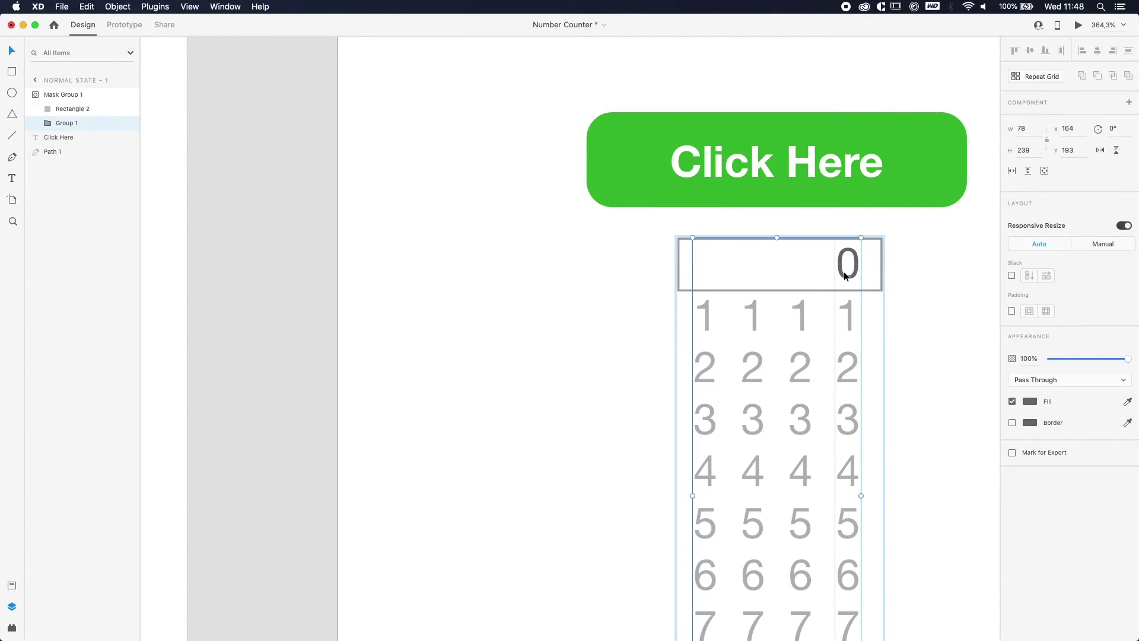
drag(852, 276, 842, 243)
Roll the last digit column to show 4 and the third column to show 6.
double_click(841, 243)
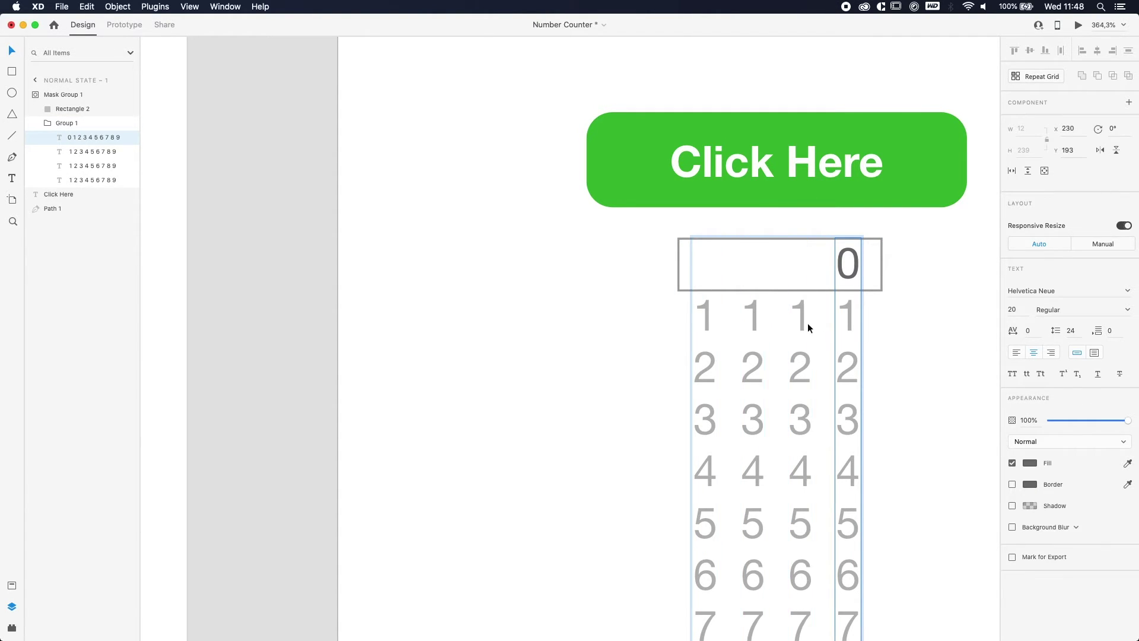
scroll(824, 300, up, 2)
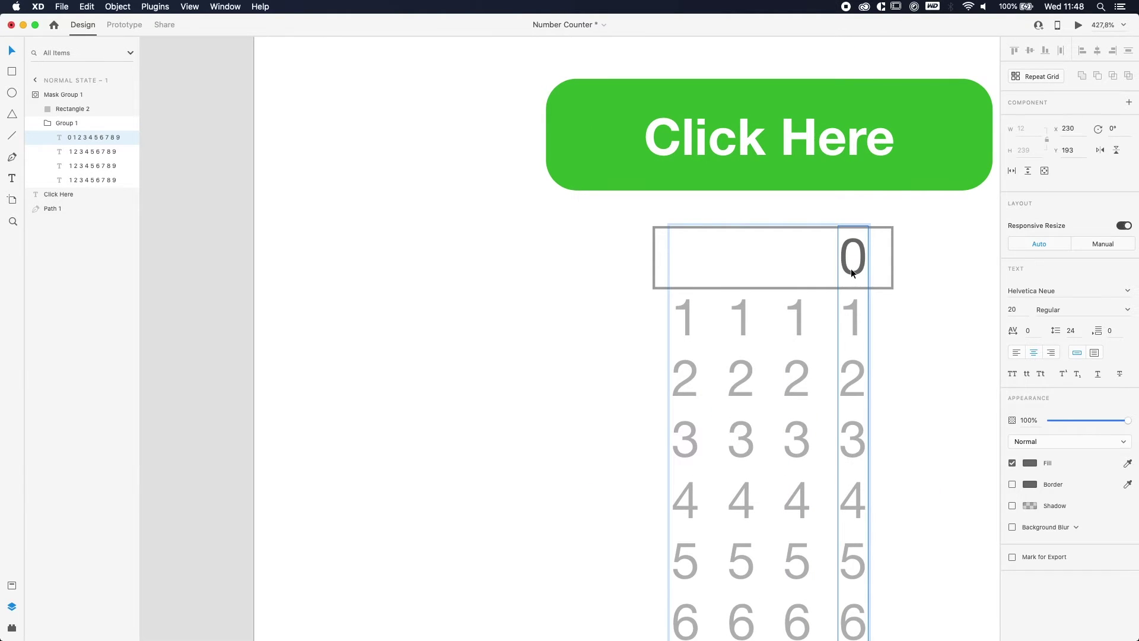
drag(851, 268, 860, 130)
scroll(852, 307, up, 4)
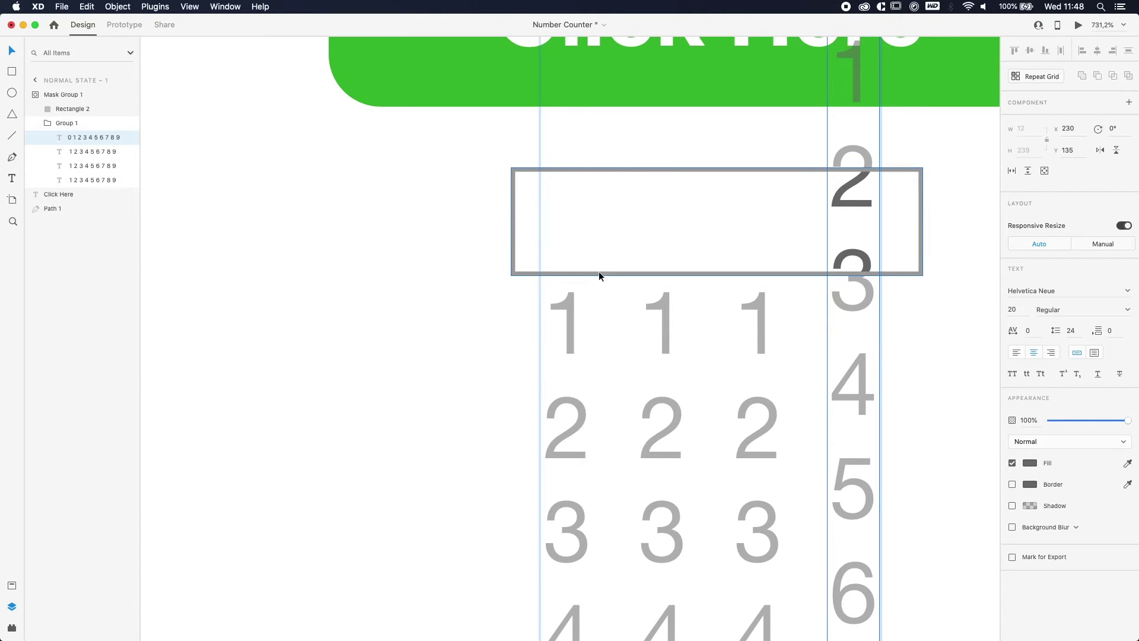
drag(849, 379, 864, 274)
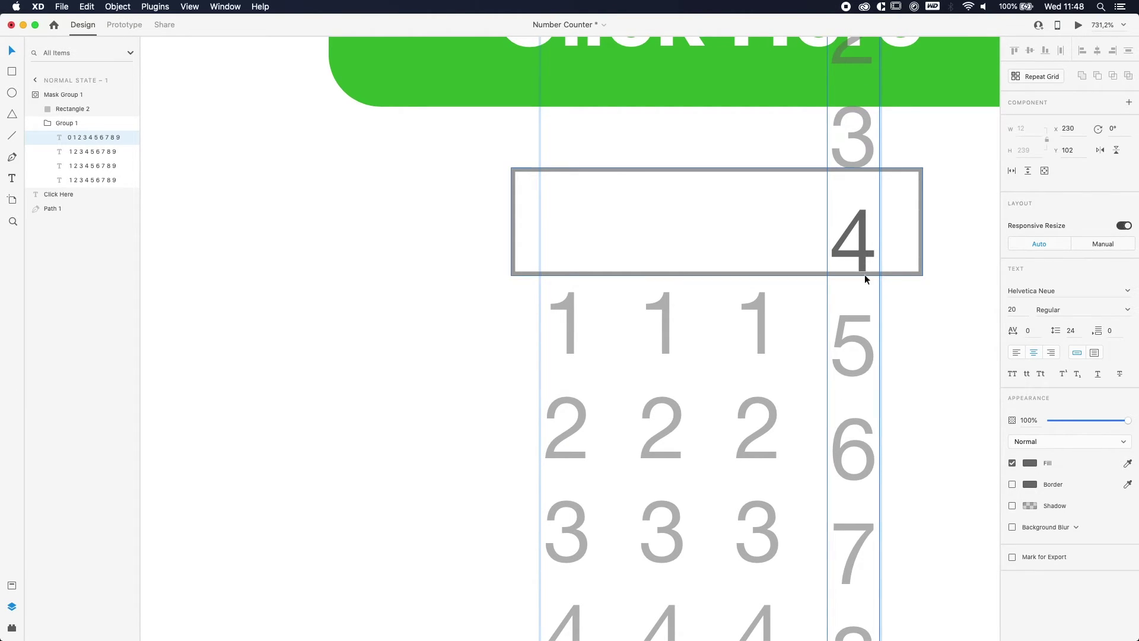
drag(755, 351, 768, 90)
drag(764, 315, 757, 234)
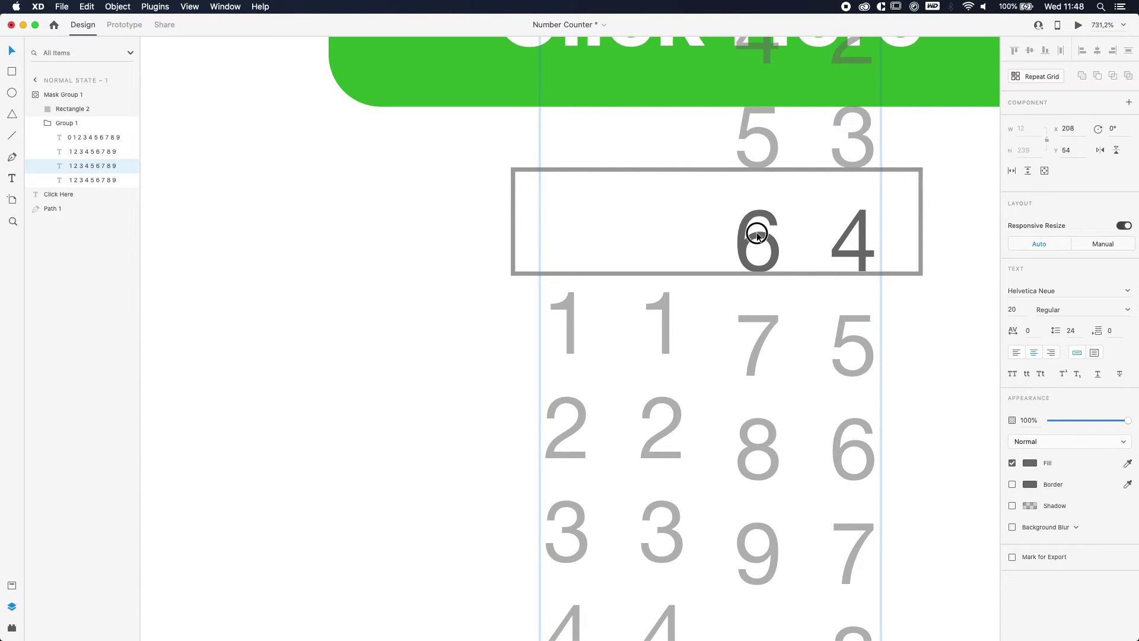
click(699, 311)
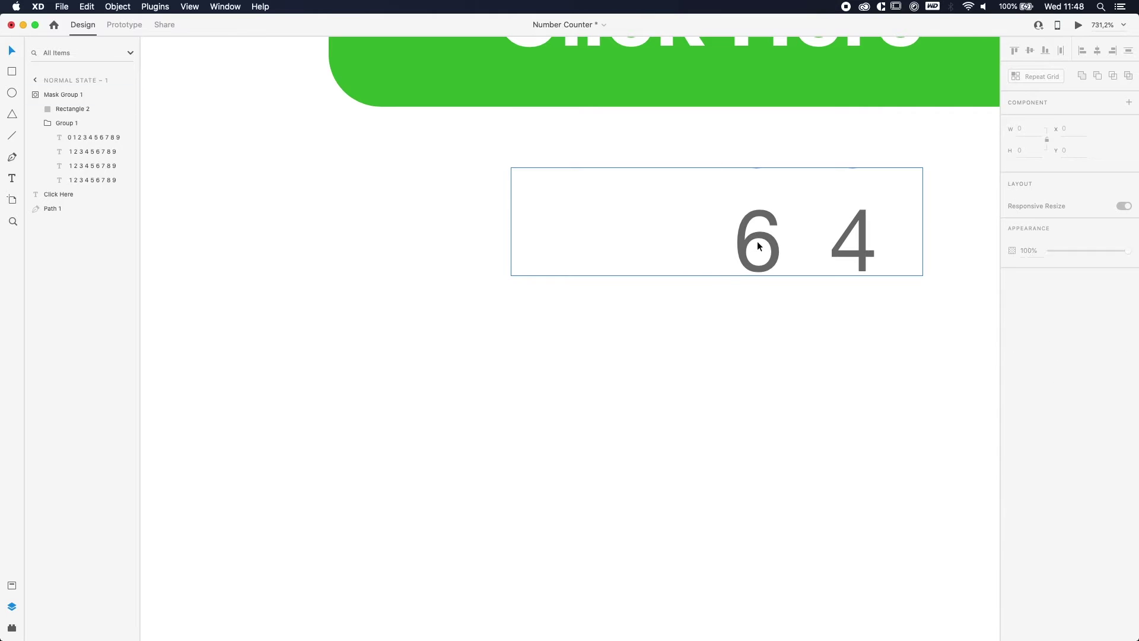
Roll the second digit column so 3 shows in the mask.
click(740, 261)
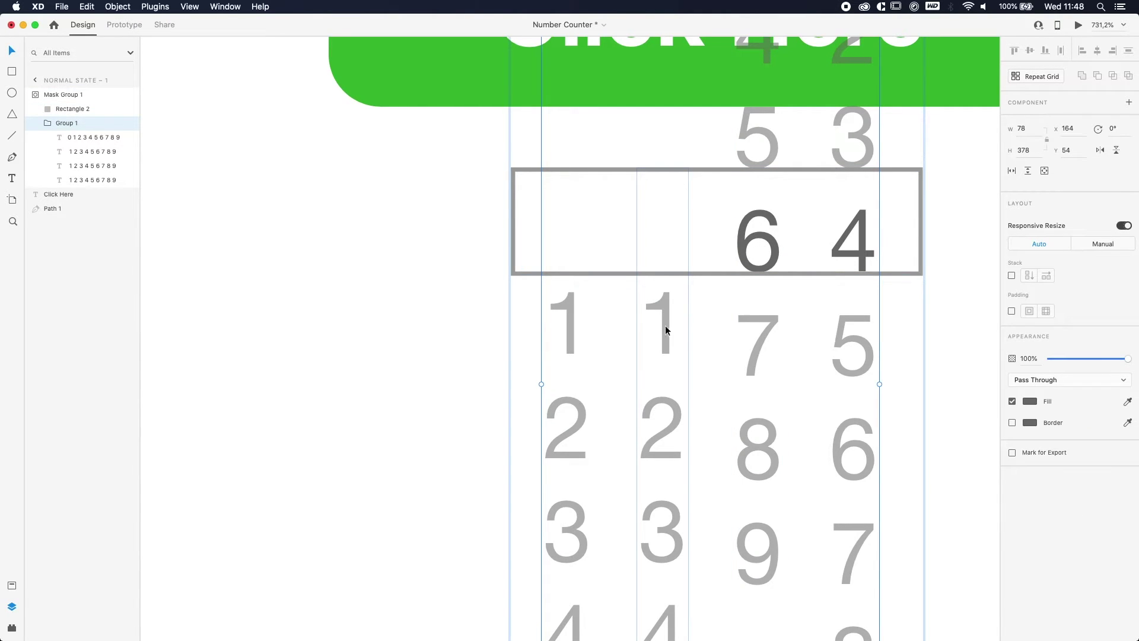
drag(663, 325, 656, 165)
key(super+z)
drag(663, 341, 660, 223)
key(super+z)
double_click(668, 219)
key(shift+Up)
key(shift+Up)
key(shift+Up)
key(shift+Up)
key(shift+Up)
key(shift+Up)
key(shift+Up)
key(shift+Up)
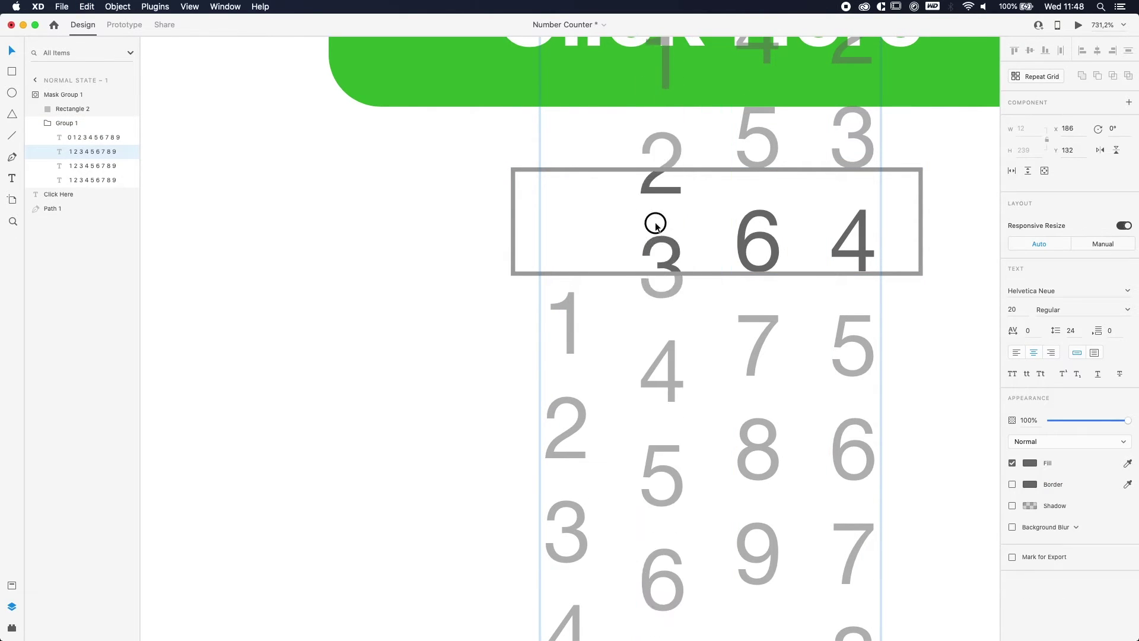
drag(658, 232, 675, 288)
Roll the first digit column to 5, then nudge all four digits up to centre them.
click(551, 316)
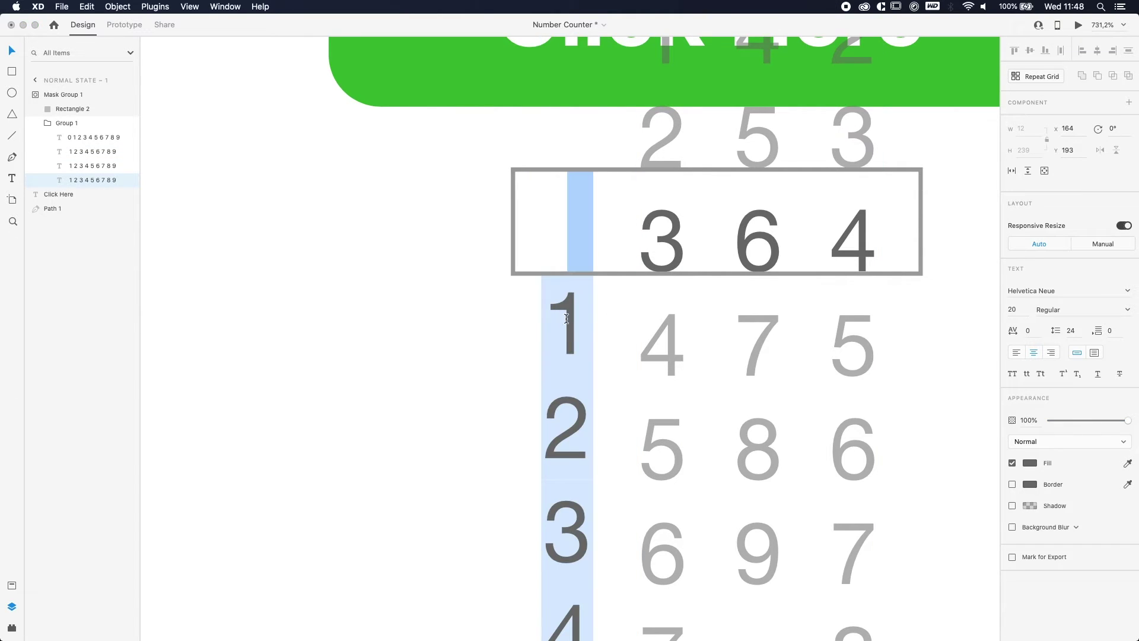
drag(571, 309, 576, 268)
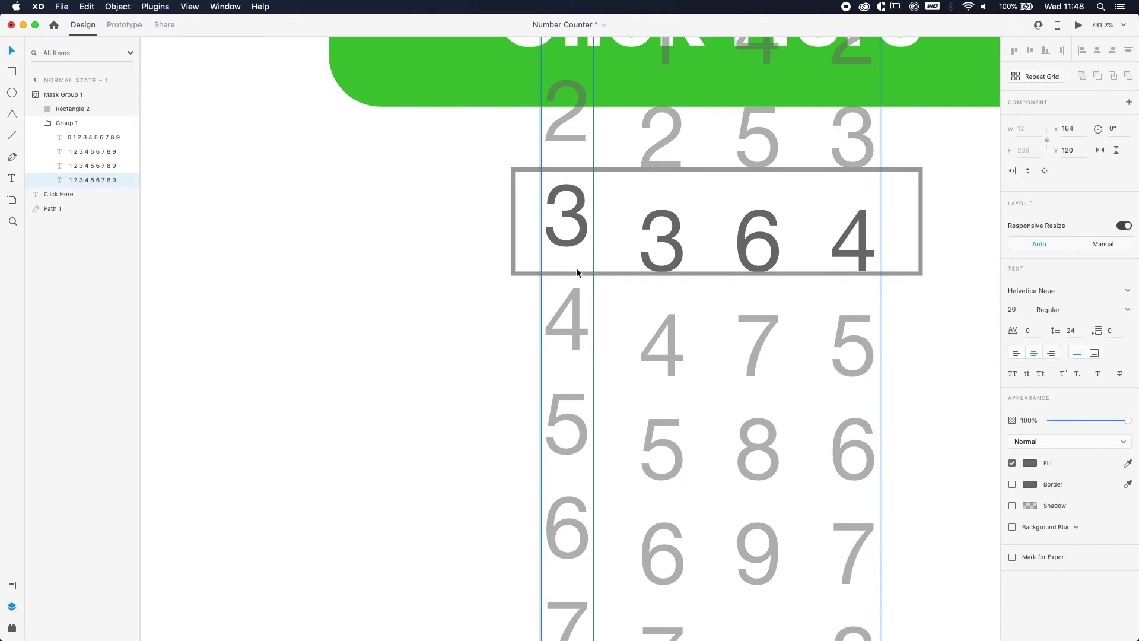
drag(557, 354, 584, 195)
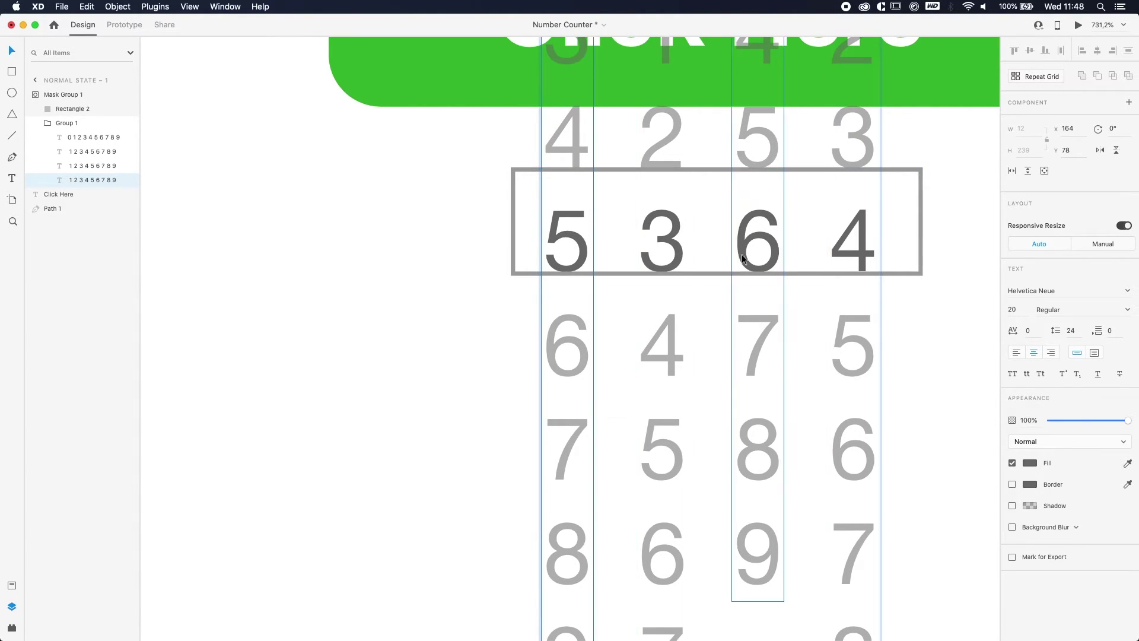
click(857, 232)
shift+click(756, 249)
shift+click(679, 249)
shift+click(554, 249)
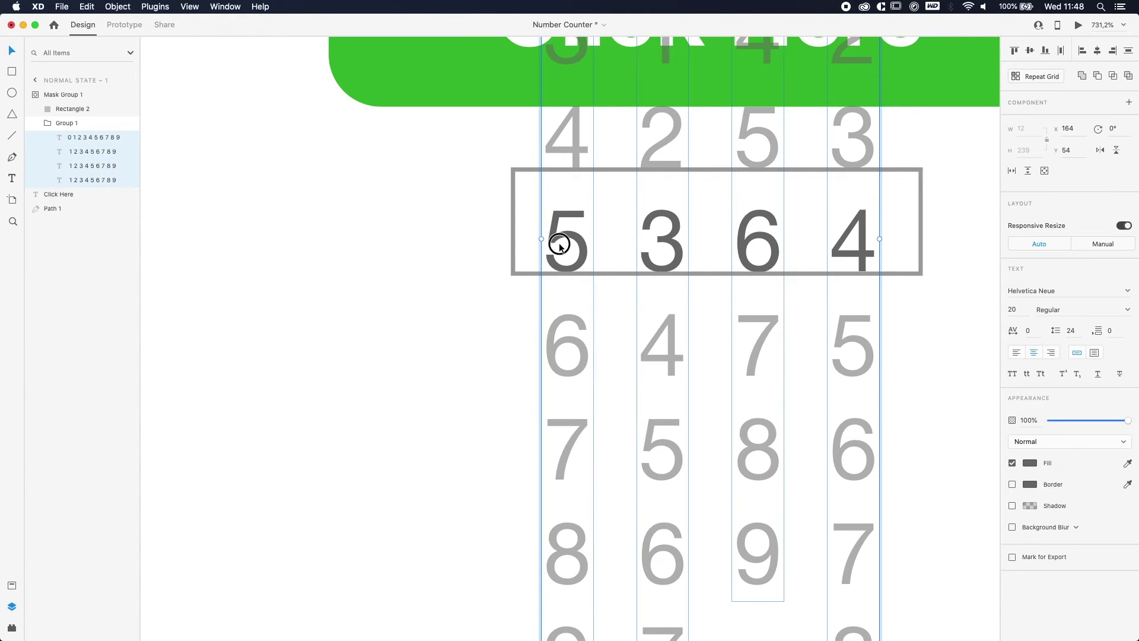
drag(667, 254, 667, 232)
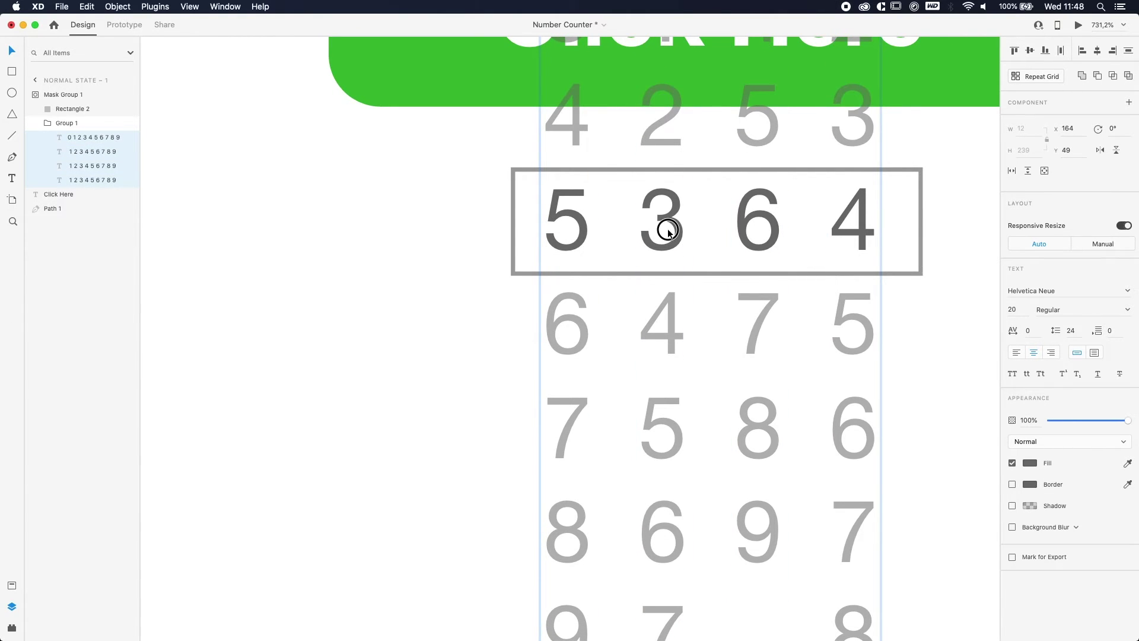
Group the layers of the right artboard's Click Here button.
click(935, 319)
scroll(934, 318, down, 10)
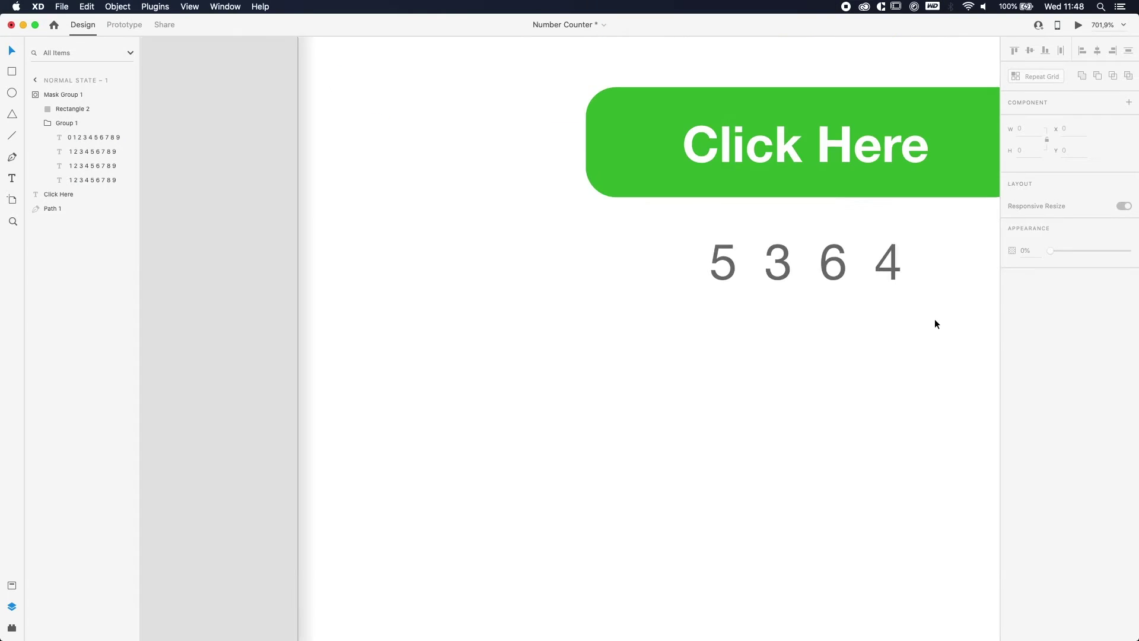
drag(931, 381, 885, 354)
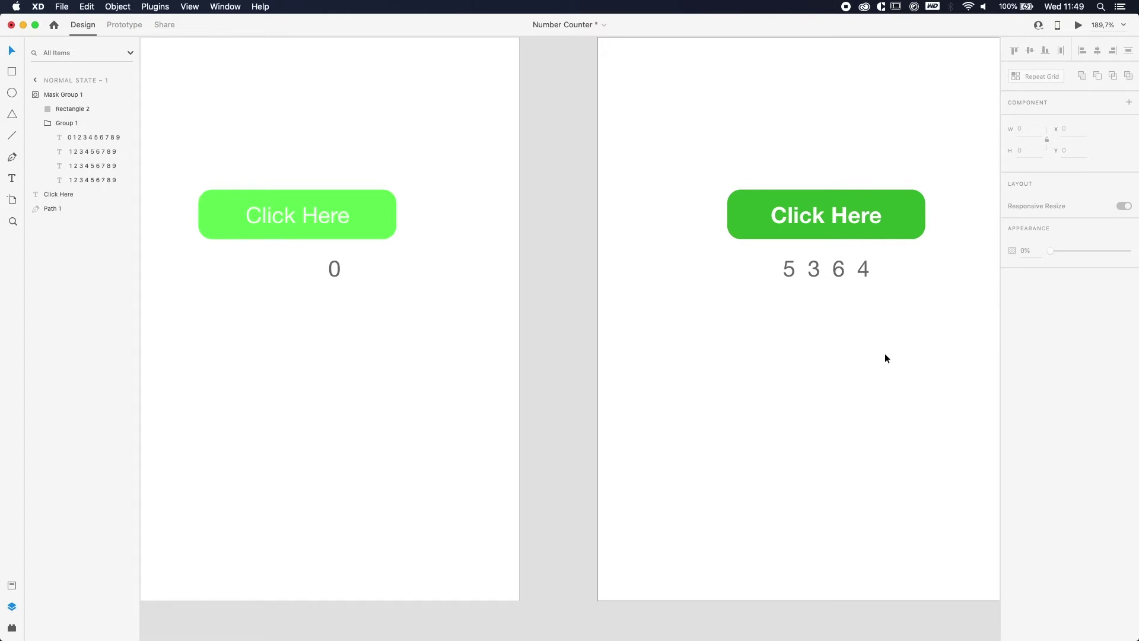
click(363, 204)
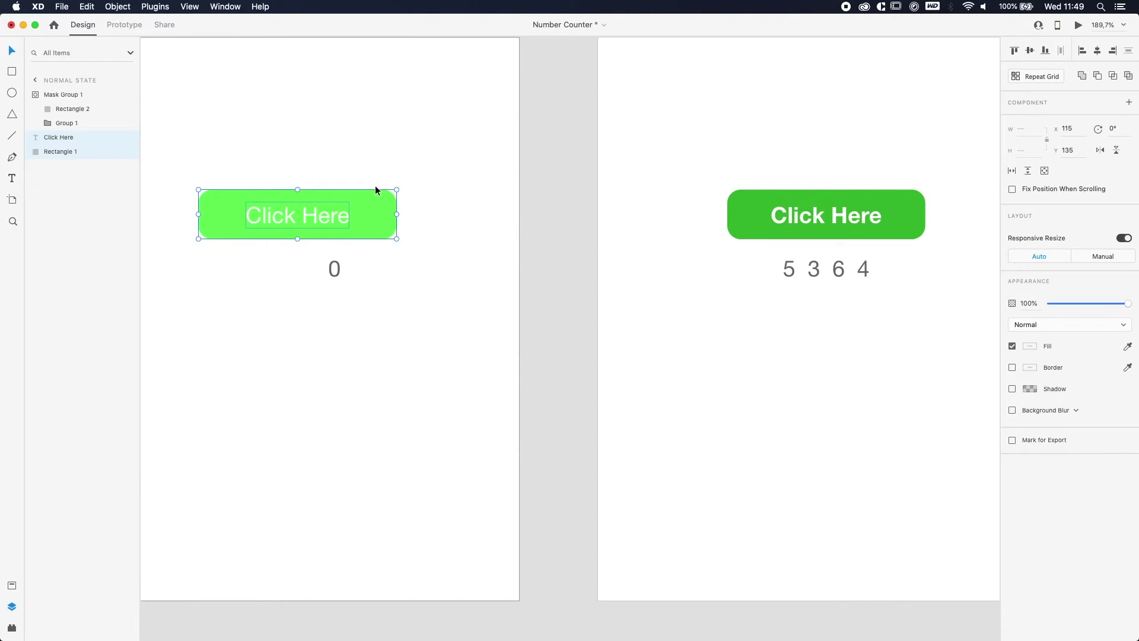
click(908, 198)
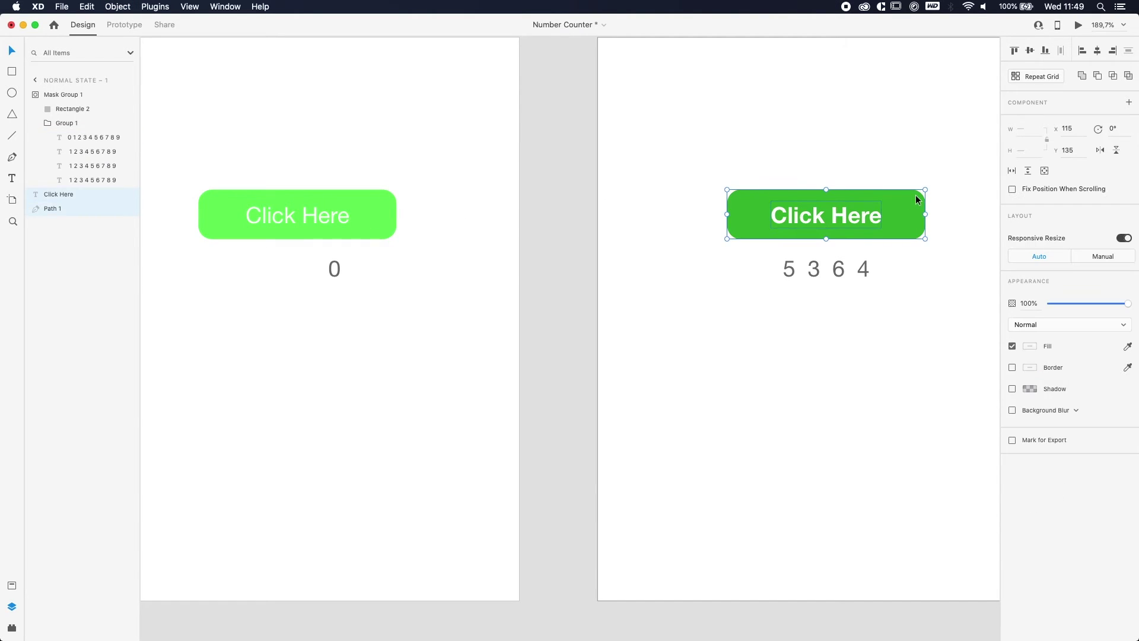
key(super+g)
Make the left Click Here button a component with Cmd+K.
click(583, 166)
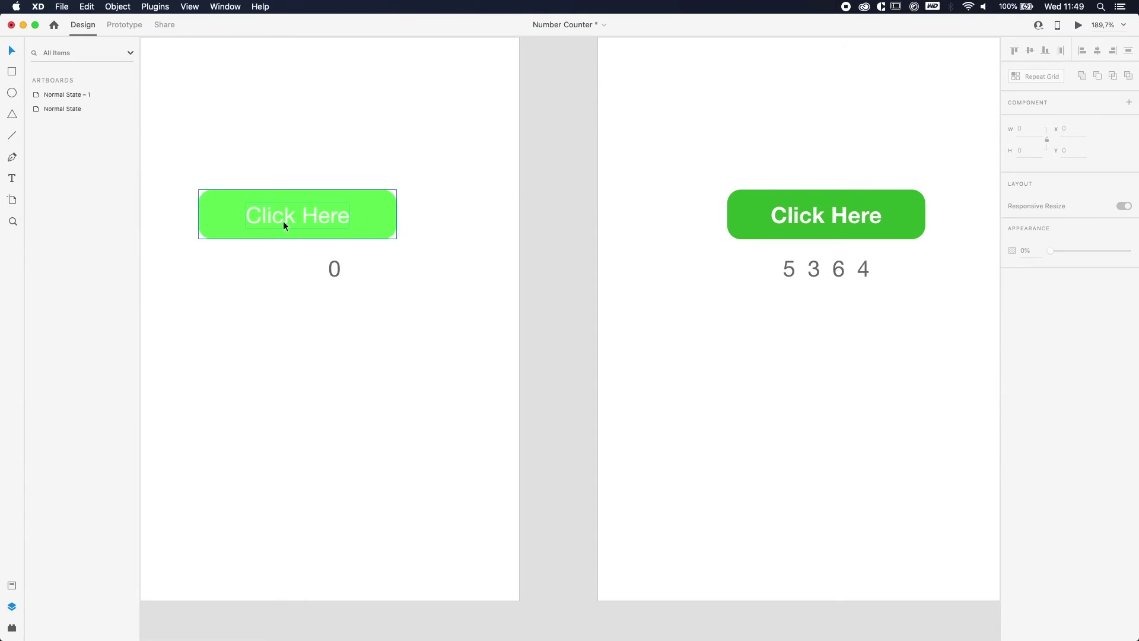
click(373, 217)
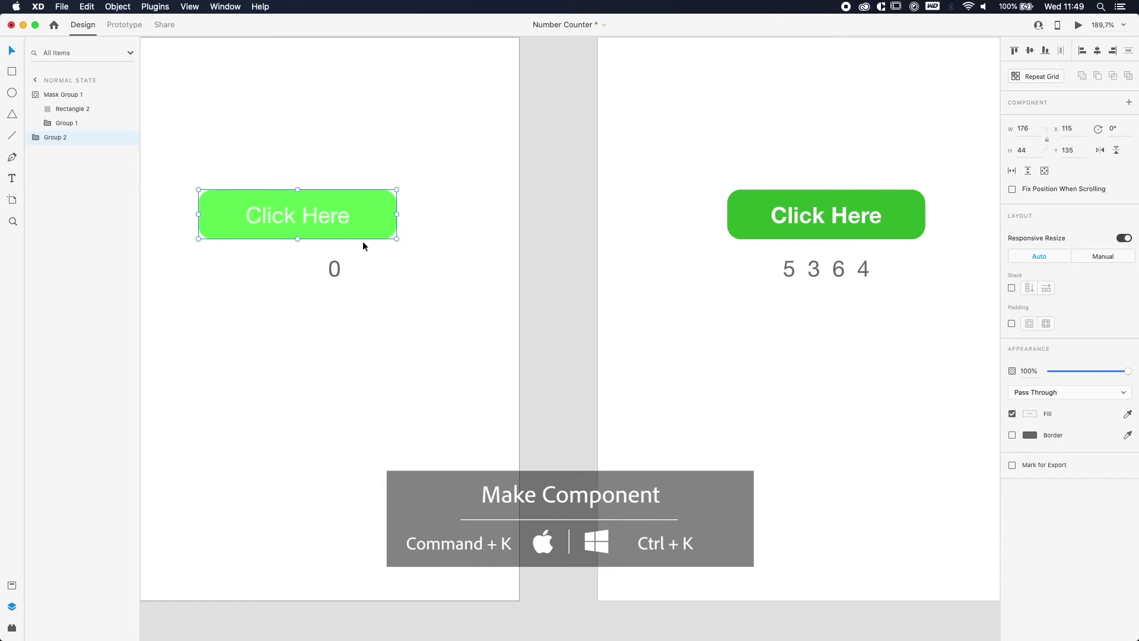
key(super+k)
click(480, 243)
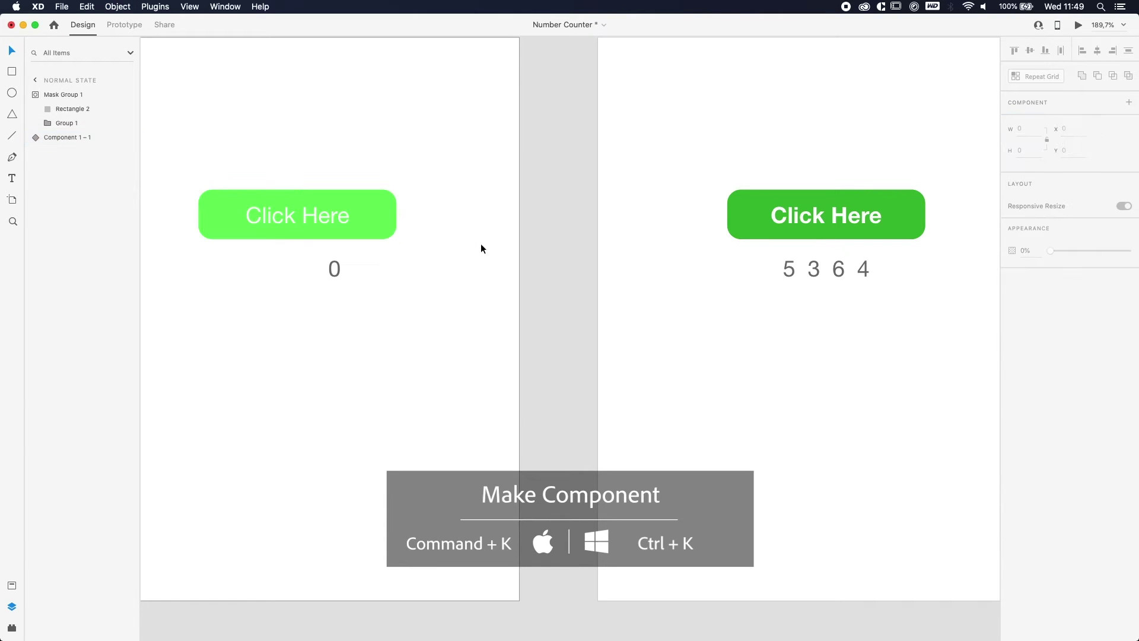
Make the right Click Here button a component via the context menu's Make Component.
click(780, 221)
click(959, 261)
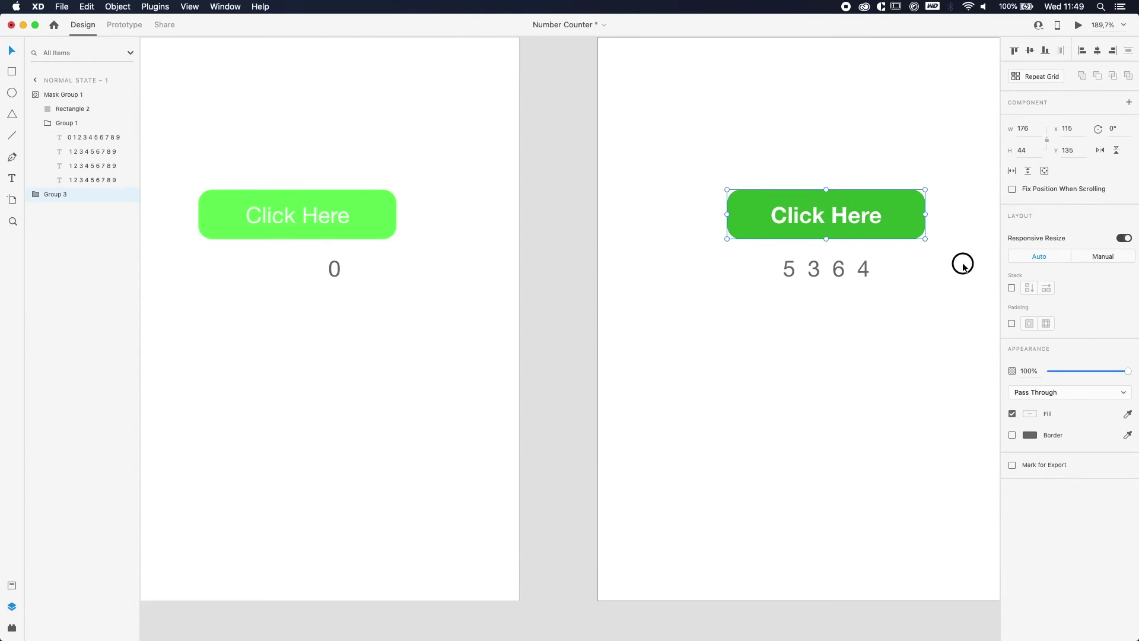
click(870, 217)
right_click(914, 199)
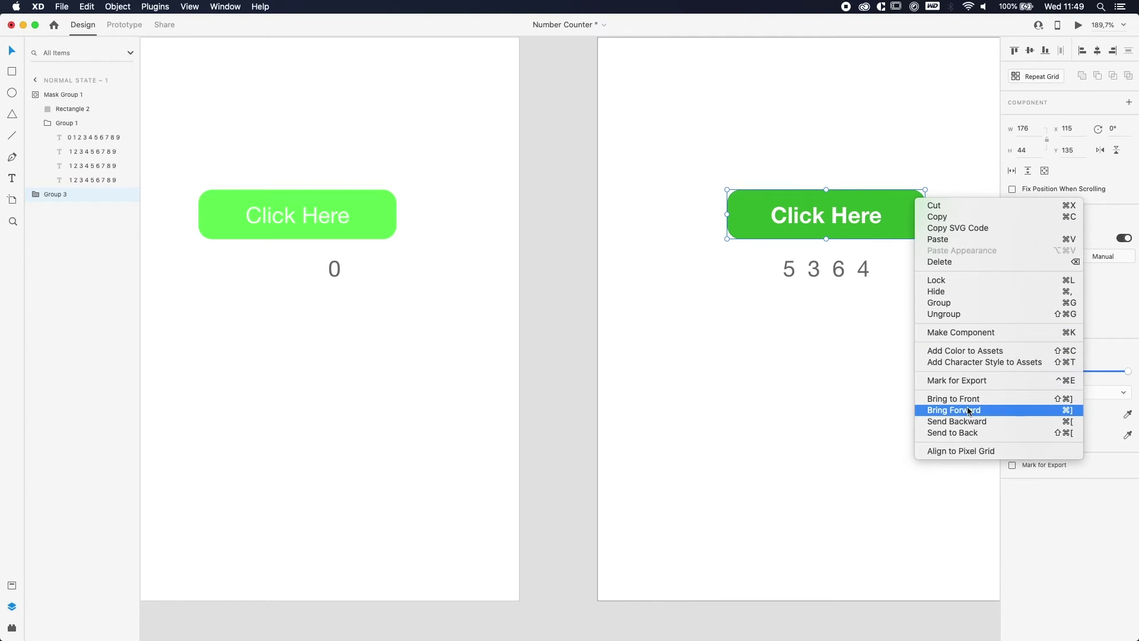
click(963, 332)
click(600, 298)
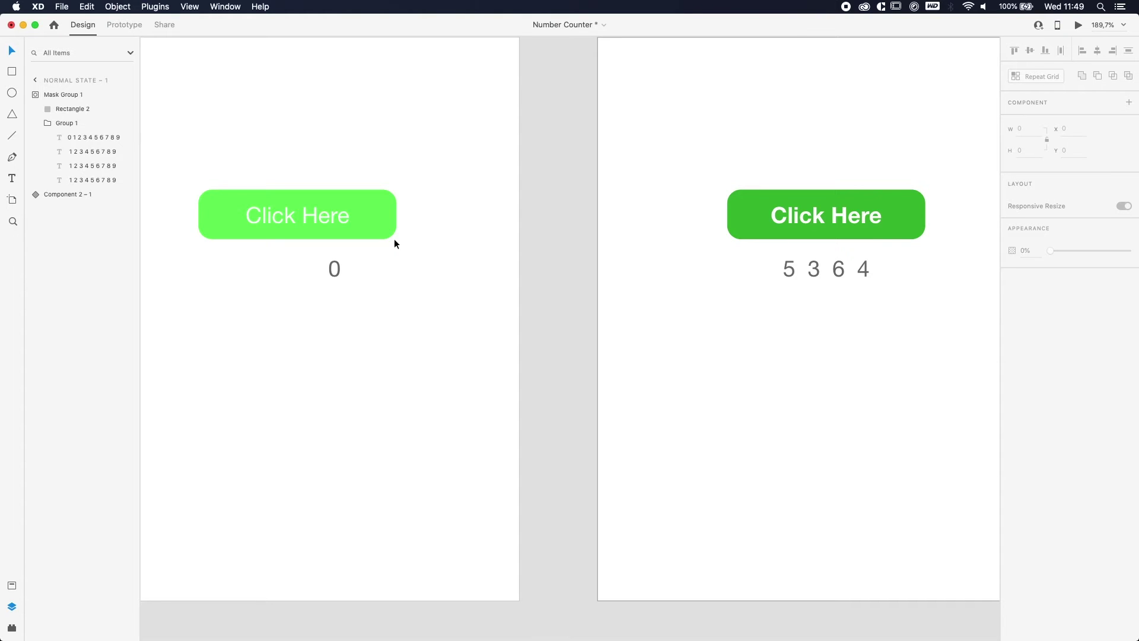
In Prototype mode, wire the left Click Here button to the Normal State – 1 artboard.
click(354, 211)
click(124, 24)
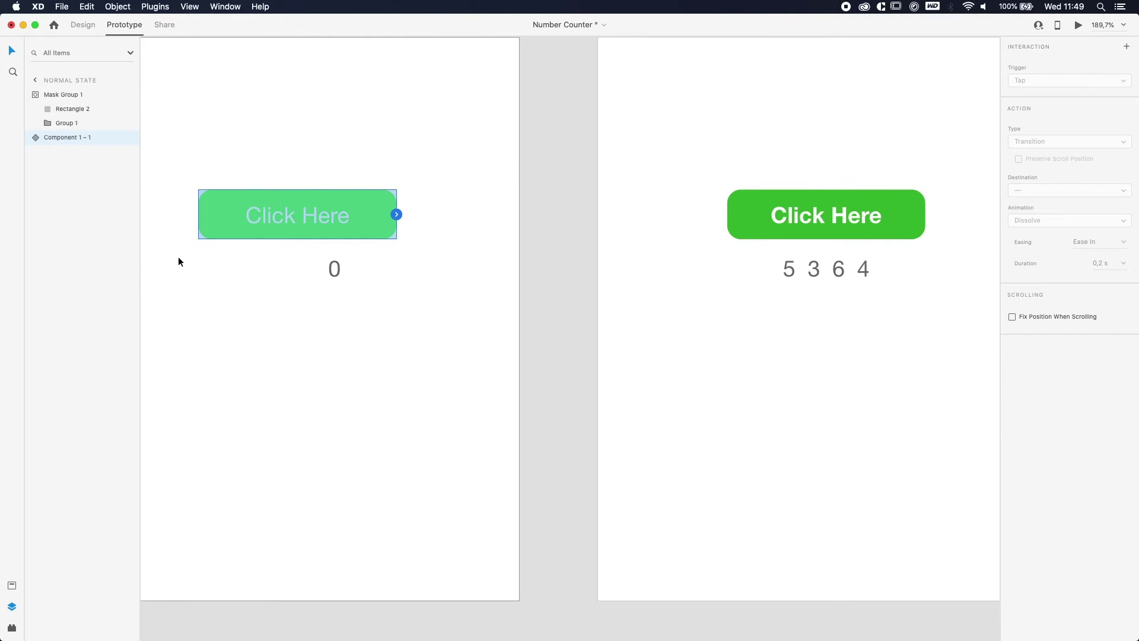
click(396, 214)
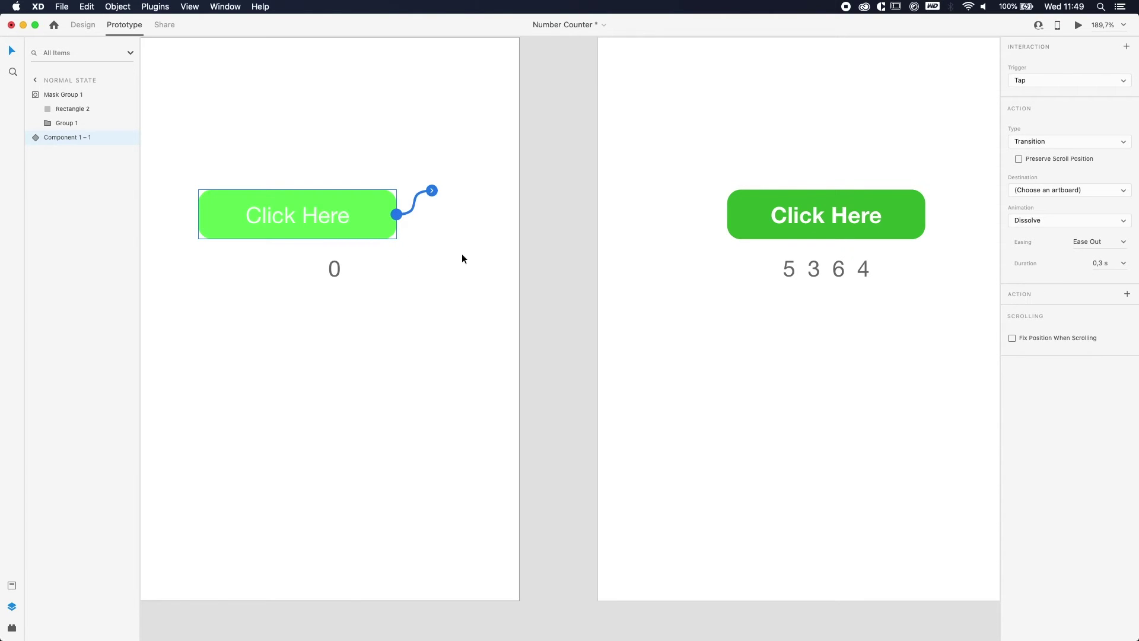
drag(432, 190, 673, 237)
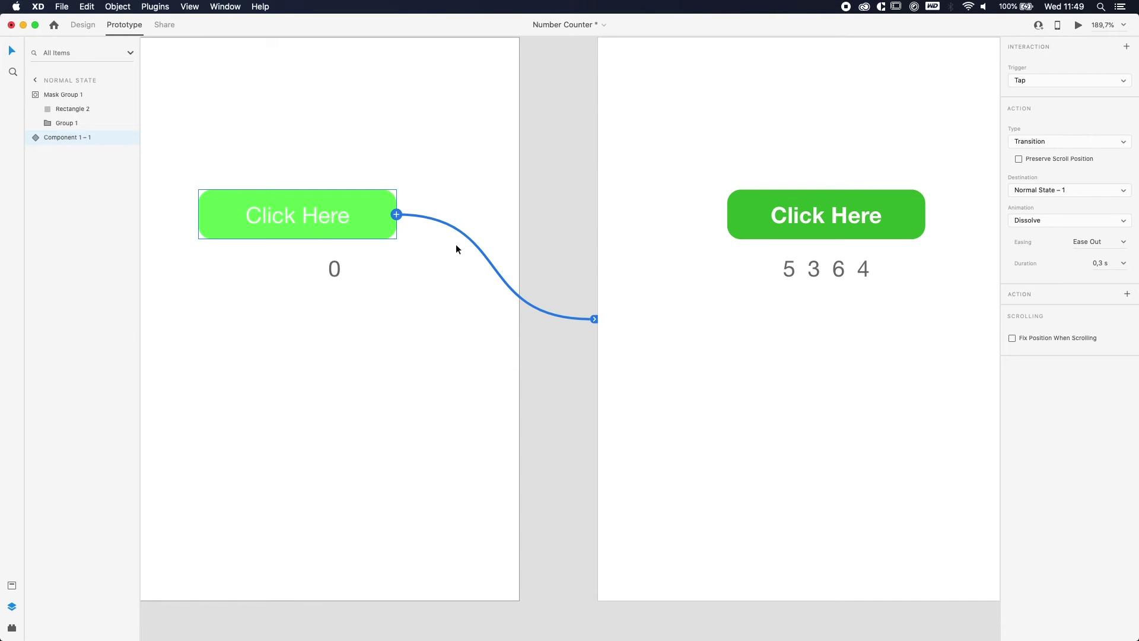
Set the interaction's action type to Auto-Animate.
click(1045, 143)
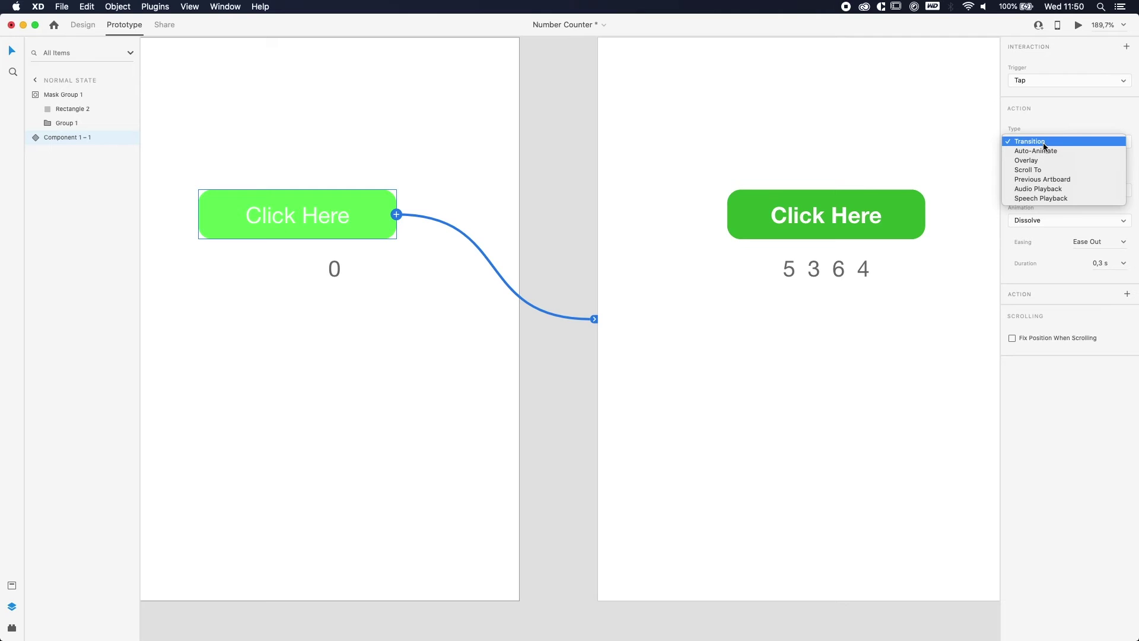
click(1044, 144)
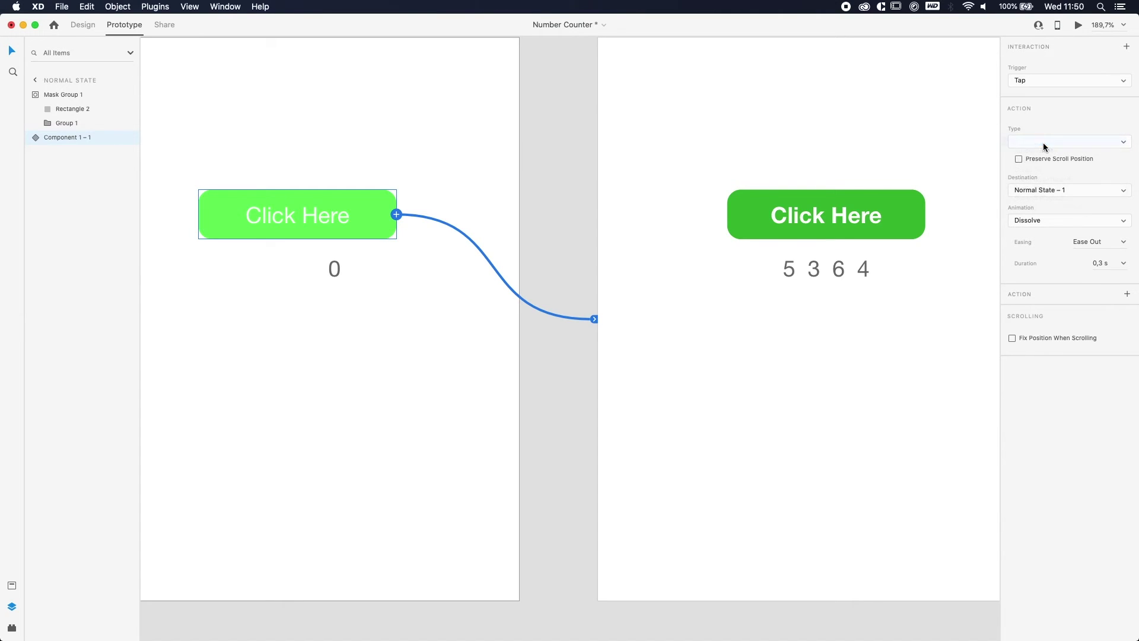
click(1049, 222)
click(1051, 113)
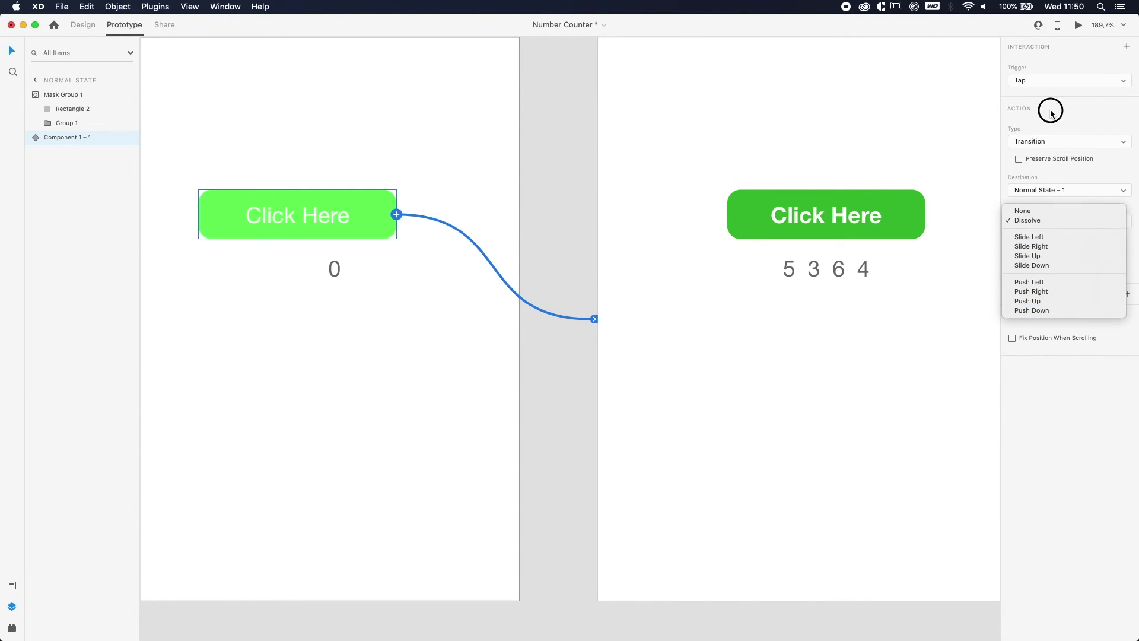
click(1055, 141)
click(1056, 150)
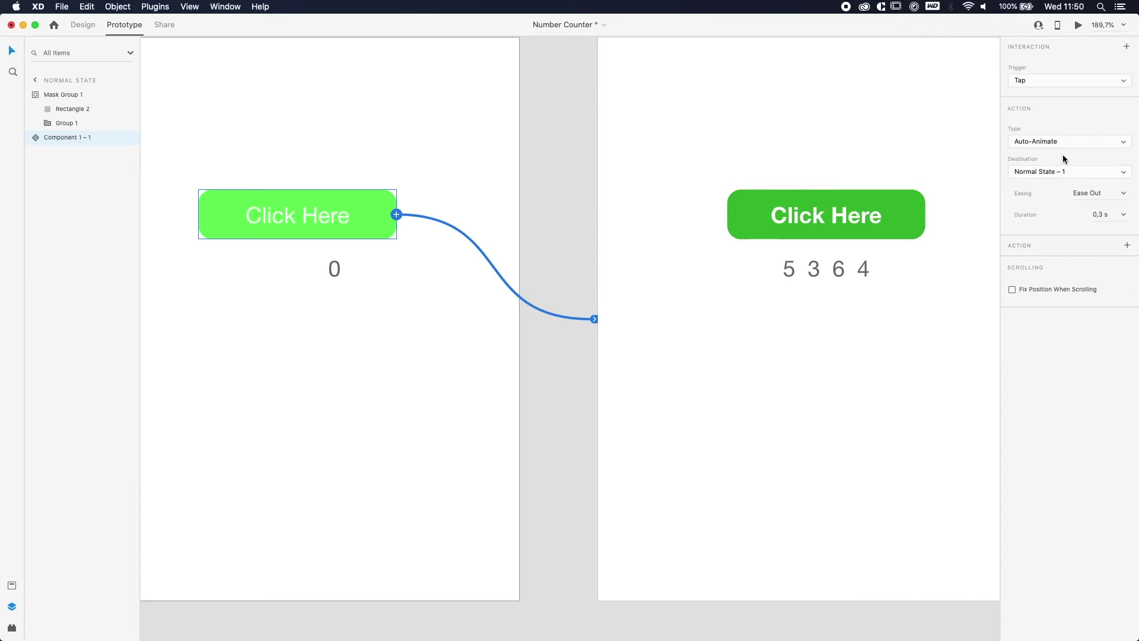
Rename the Normal State – 1 artboard to 'Animated State'.
scroll(665, 132, down, 5)
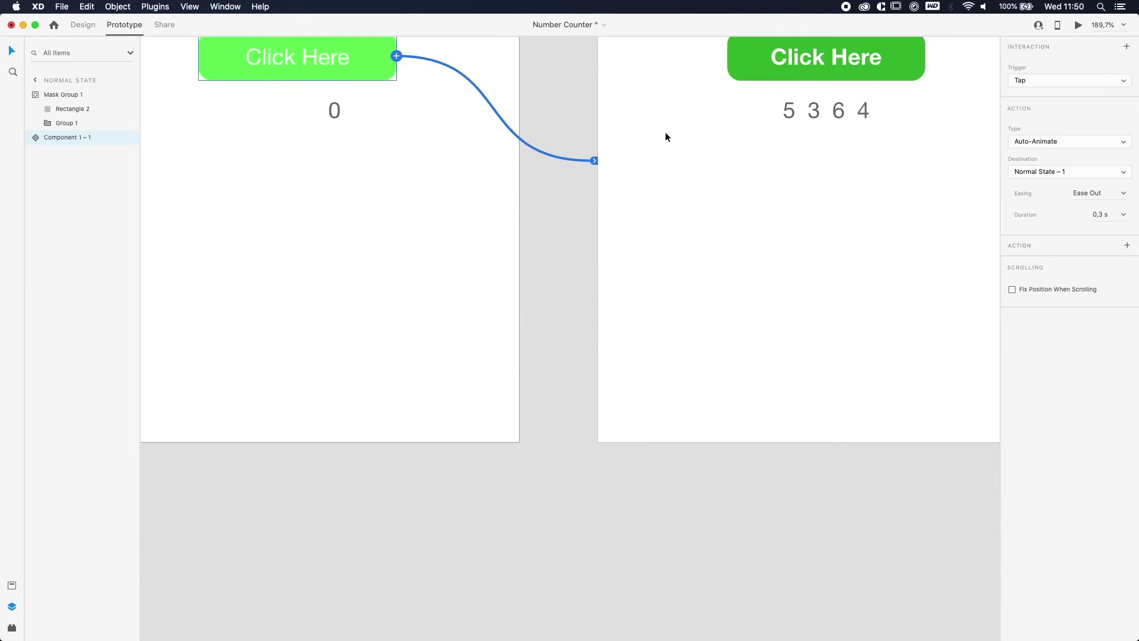
scroll(652, 139, up, 8)
click(624, 154)
double_click(624, 155)
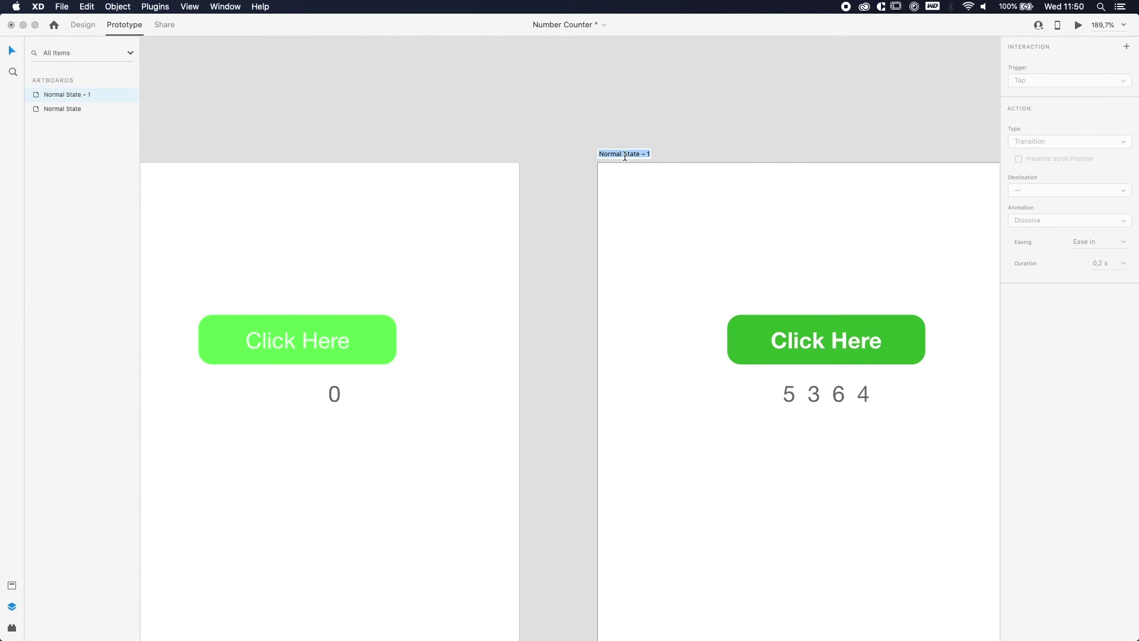
text(Animated State)
key(Return)
Set the left button's interaction easing to Ease In-Out with a 2 s duration.
click(368, 321)
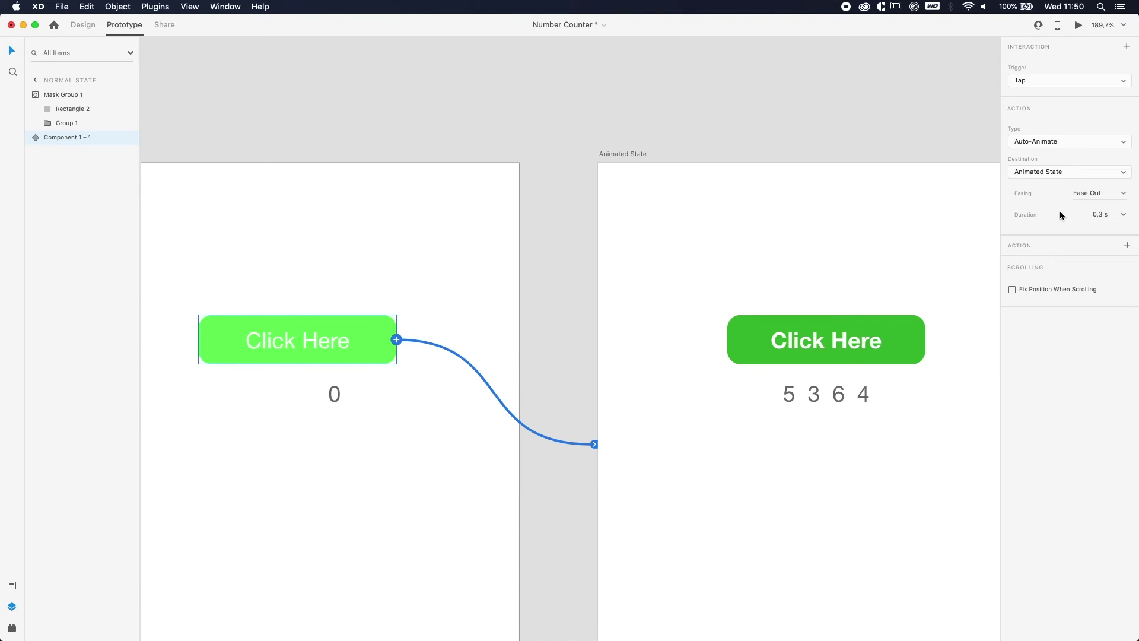
click(1107, 198)
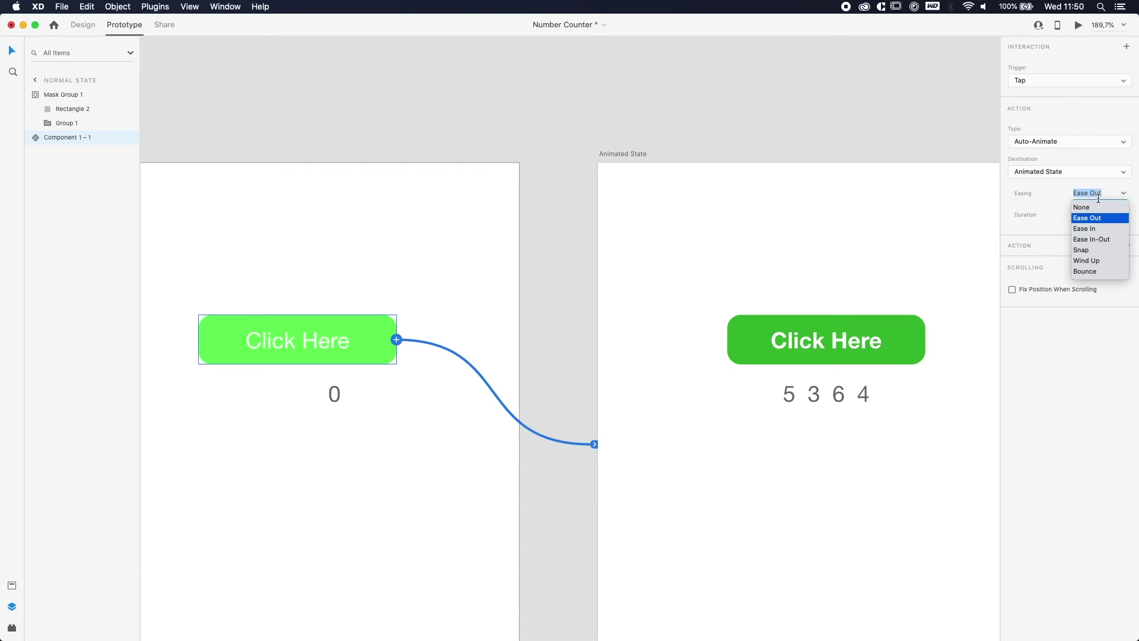
click(1096, 240)
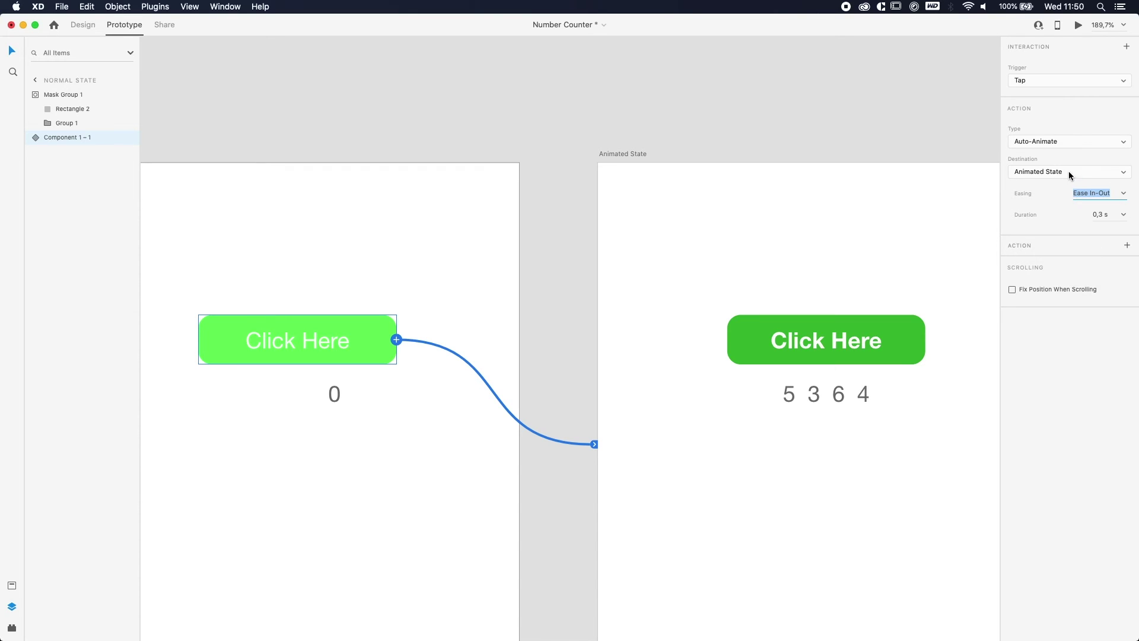
click(1100, 218)
text(2)
key(Return)
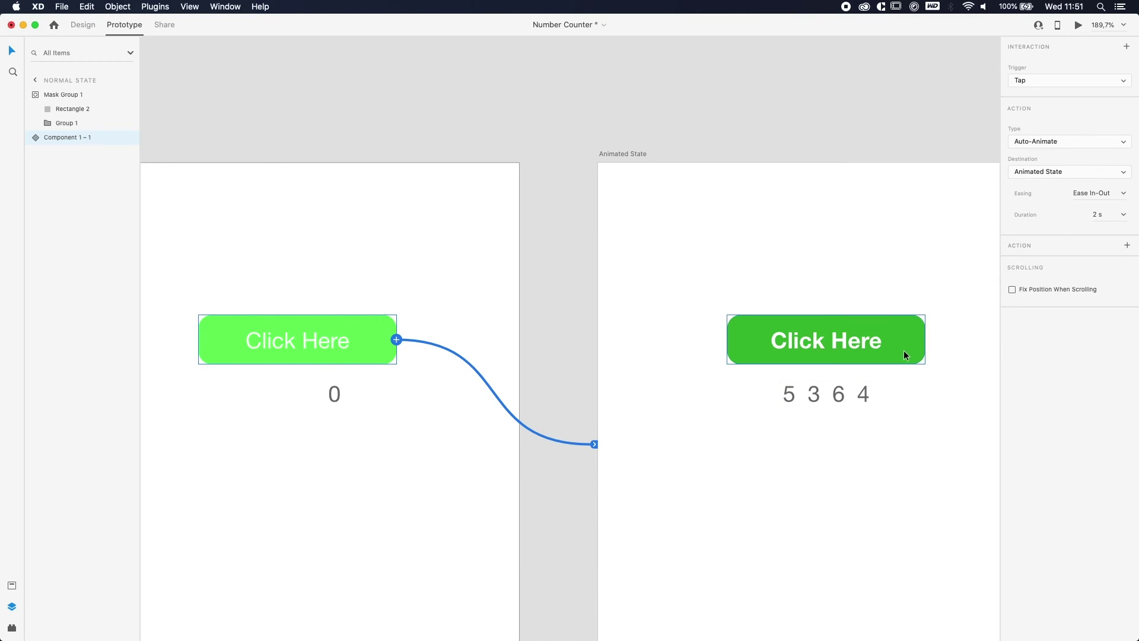
Wire the Animated State Click Here button back to Normal State and select Normal State as the start.
click(913, 334)
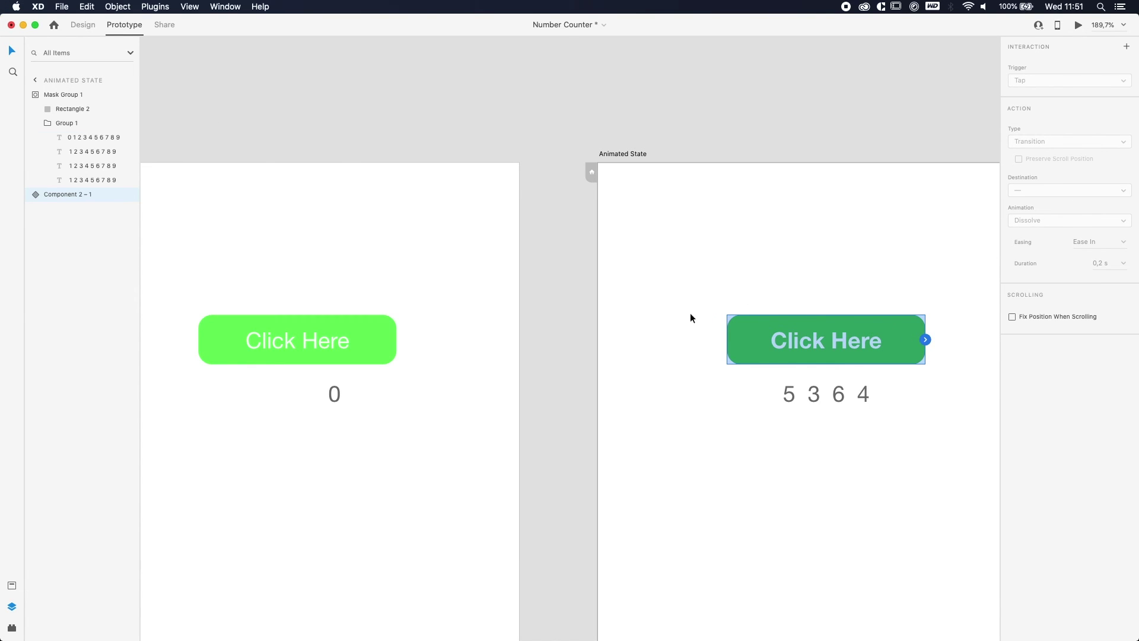
drag(925, 339, 508, 302)
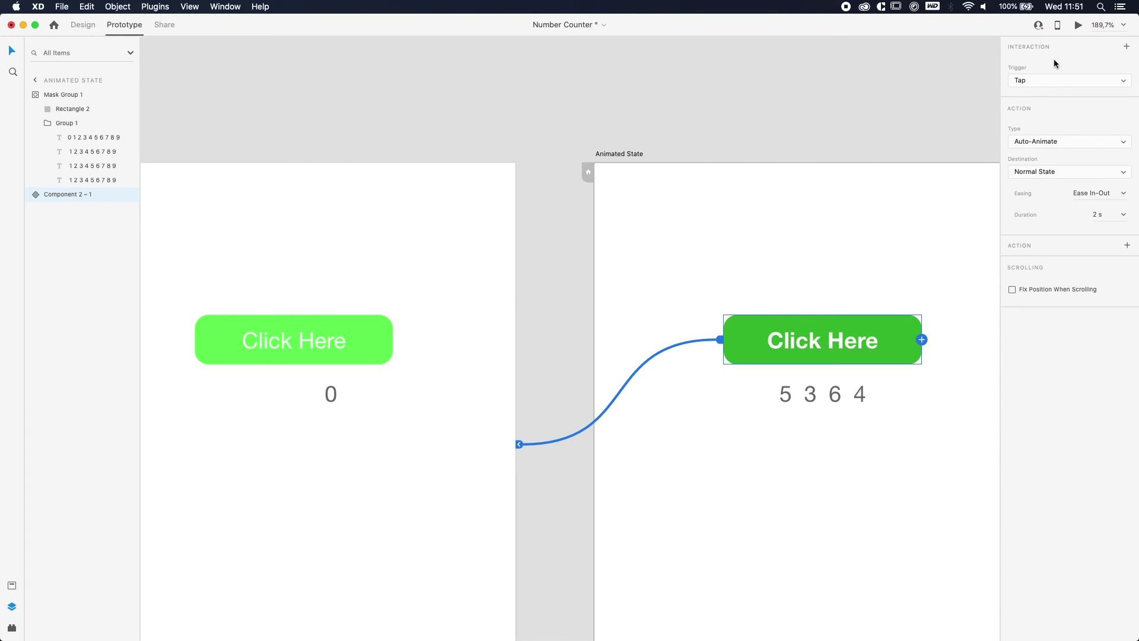
click(312, 108)
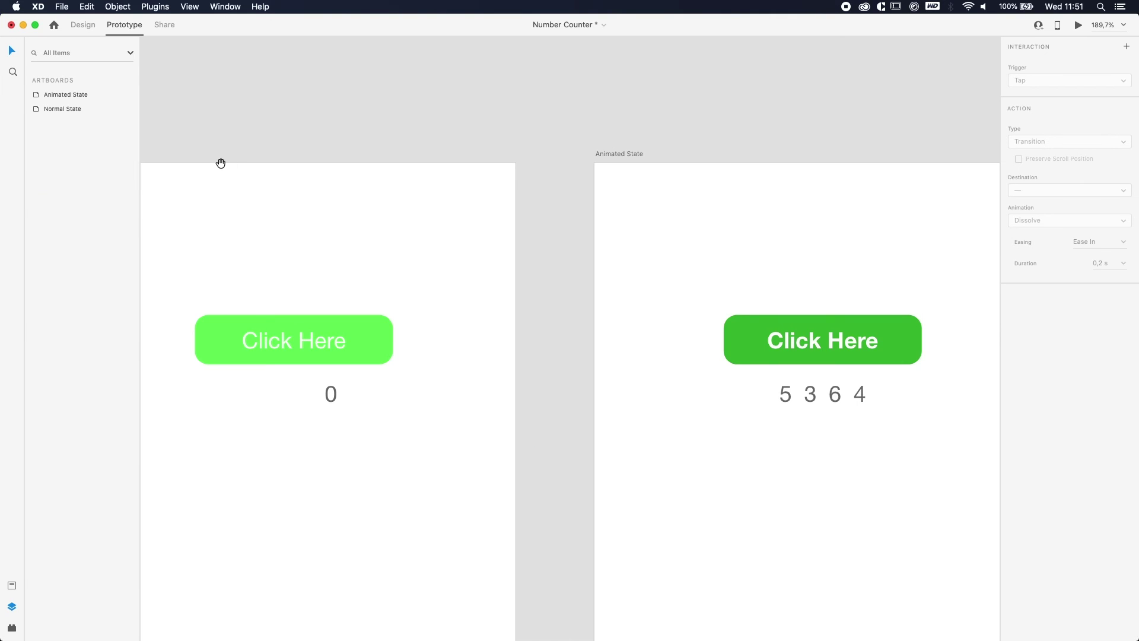
scroll(261, 136, left, 3)
scroll(260, 135, down, 1)
click(181, 128)
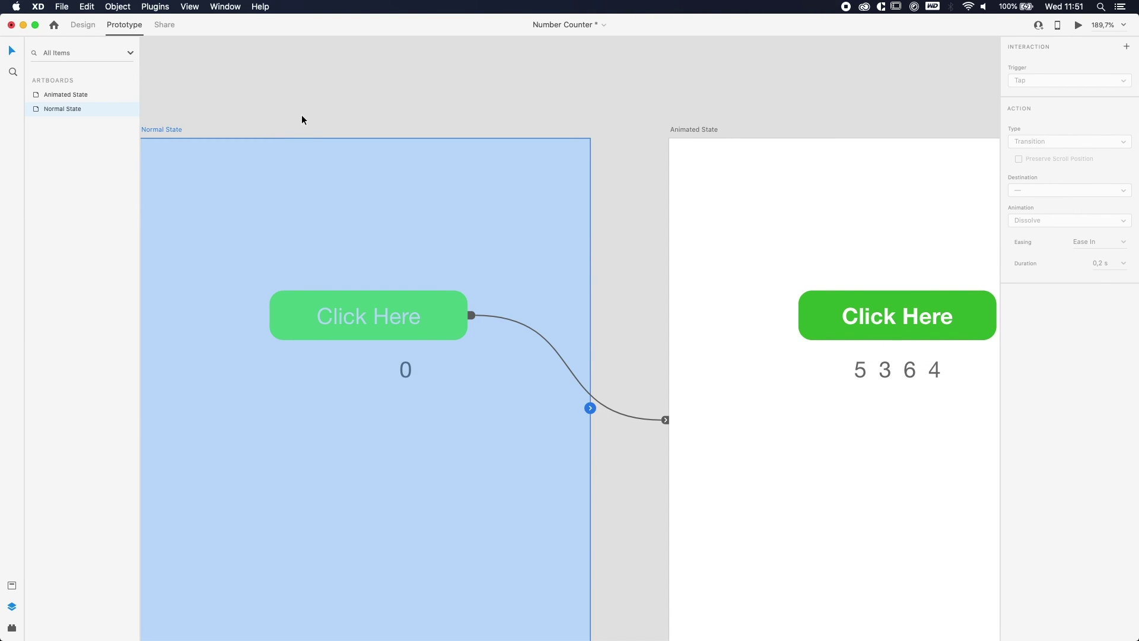
Run Desktop Preview and tap Click Here to roll the counter between 0 and 5364.
click(1078, 26)
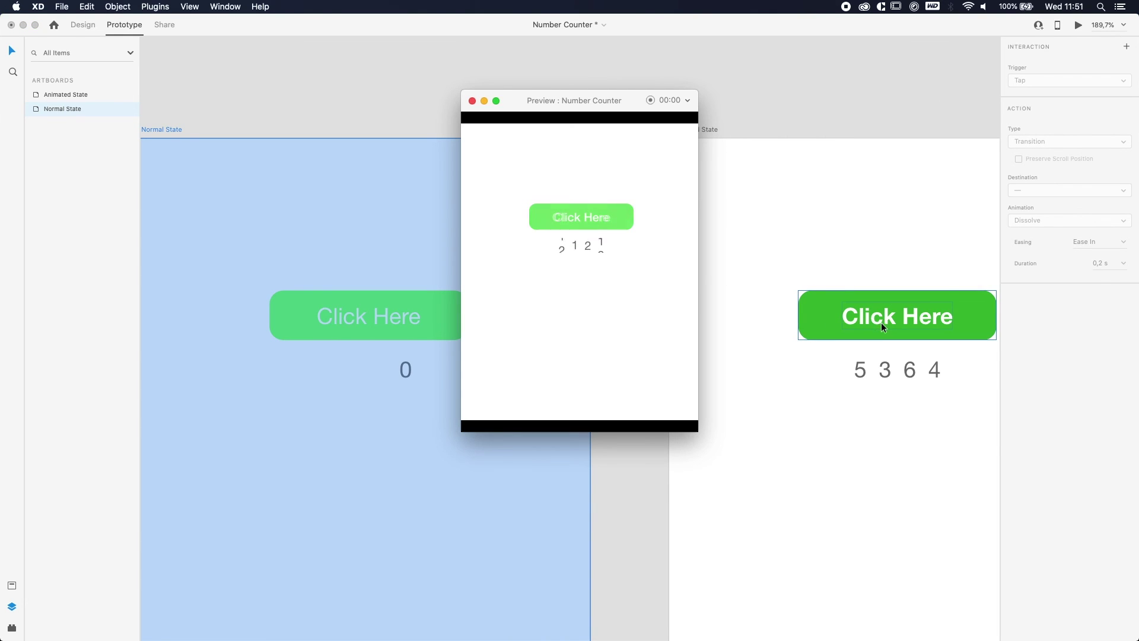
click(611, 223)
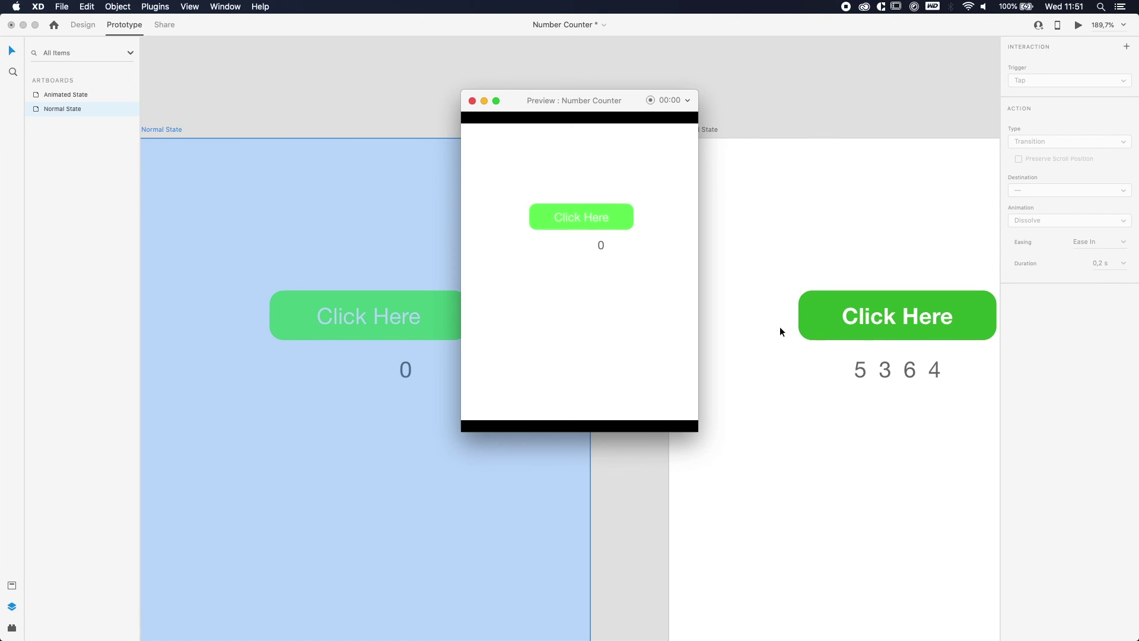
click(626, 224)
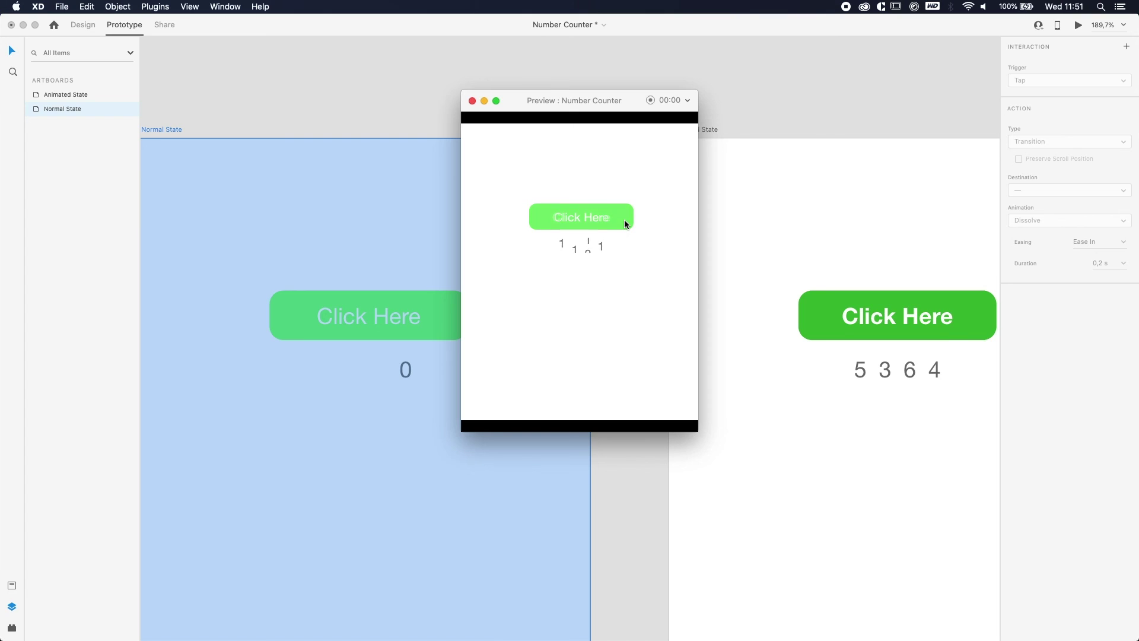